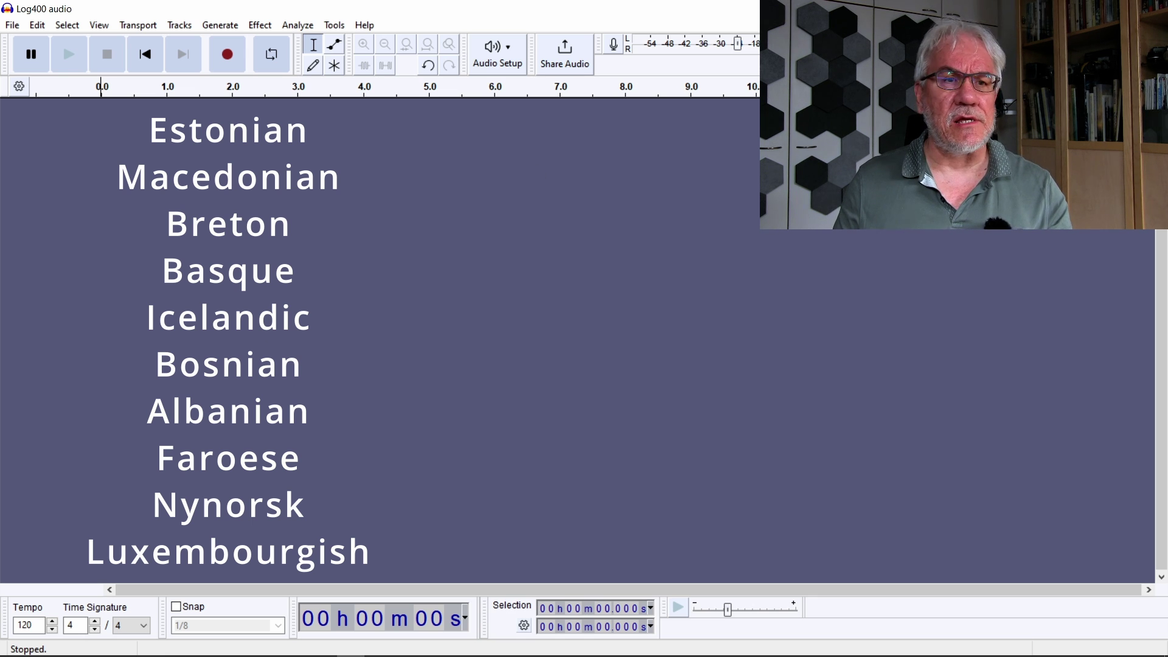
Step: Open the Audacity 3.5.1 release, scan its download assets, then show the intel/openvino-plugins-ai-audacity repository
key("alt+Tab")
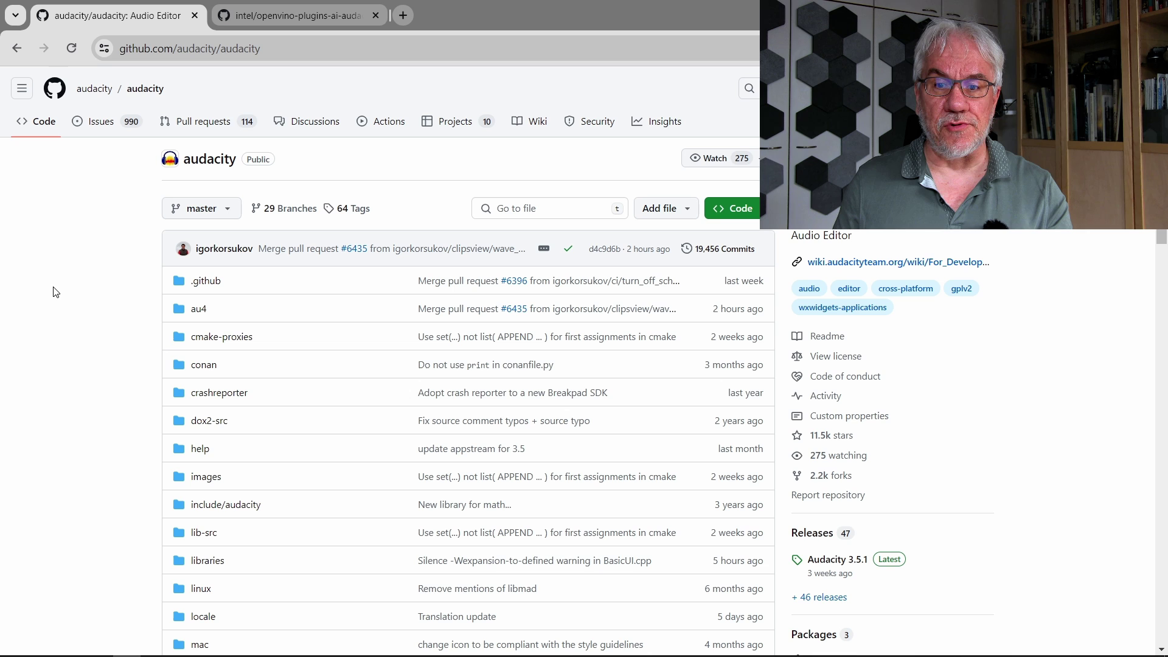
scroll(61, 287, "down", 1)
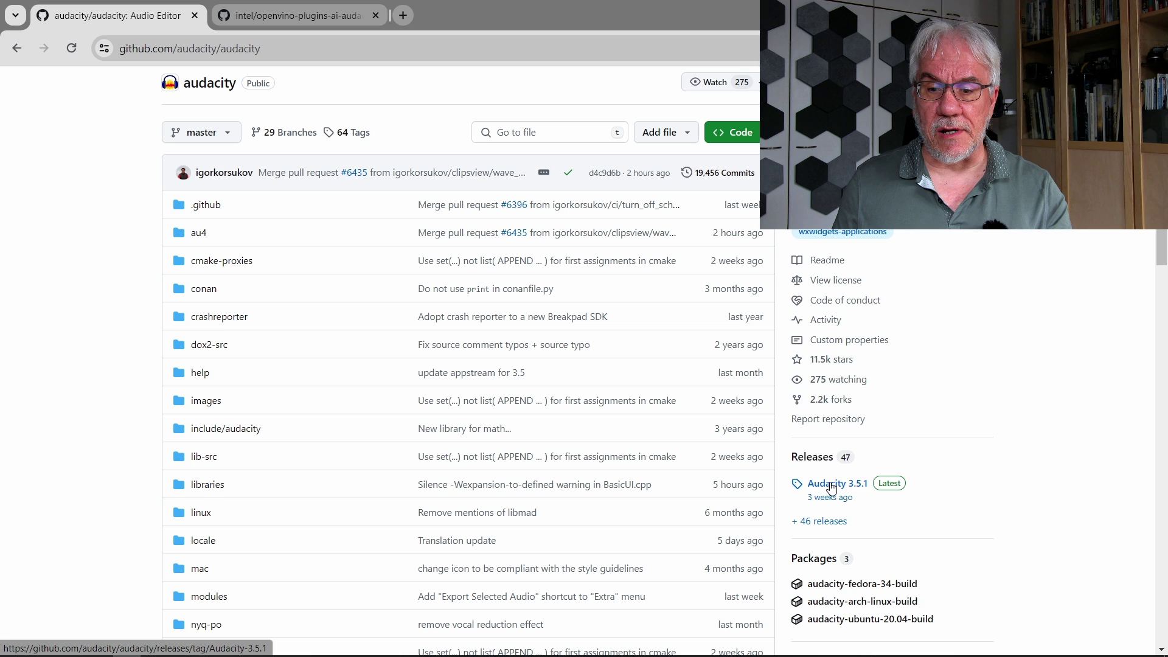
left_click(825, 461)
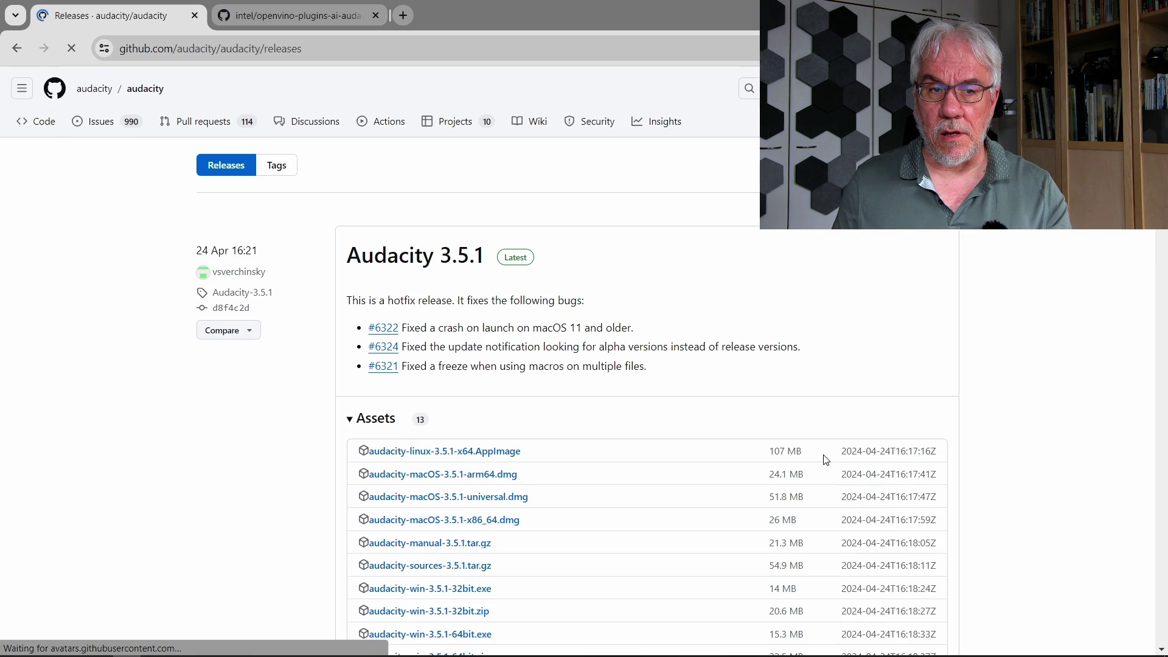
scroll(537, 444, "down", 2)
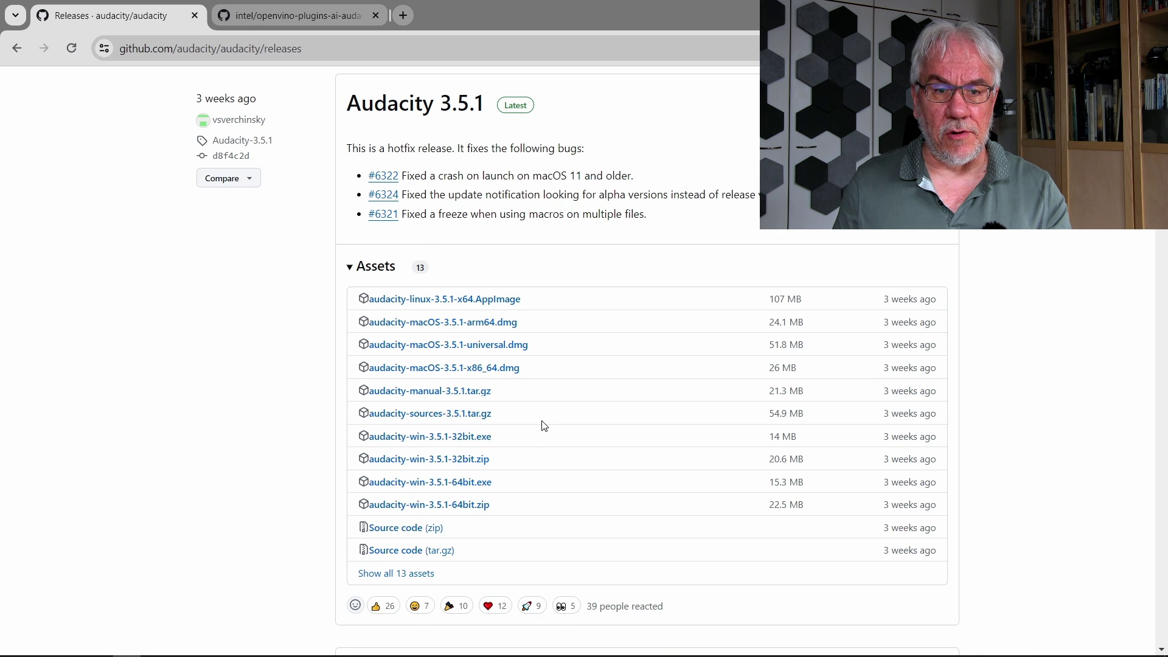
scroll(537, 419, "down", 1)
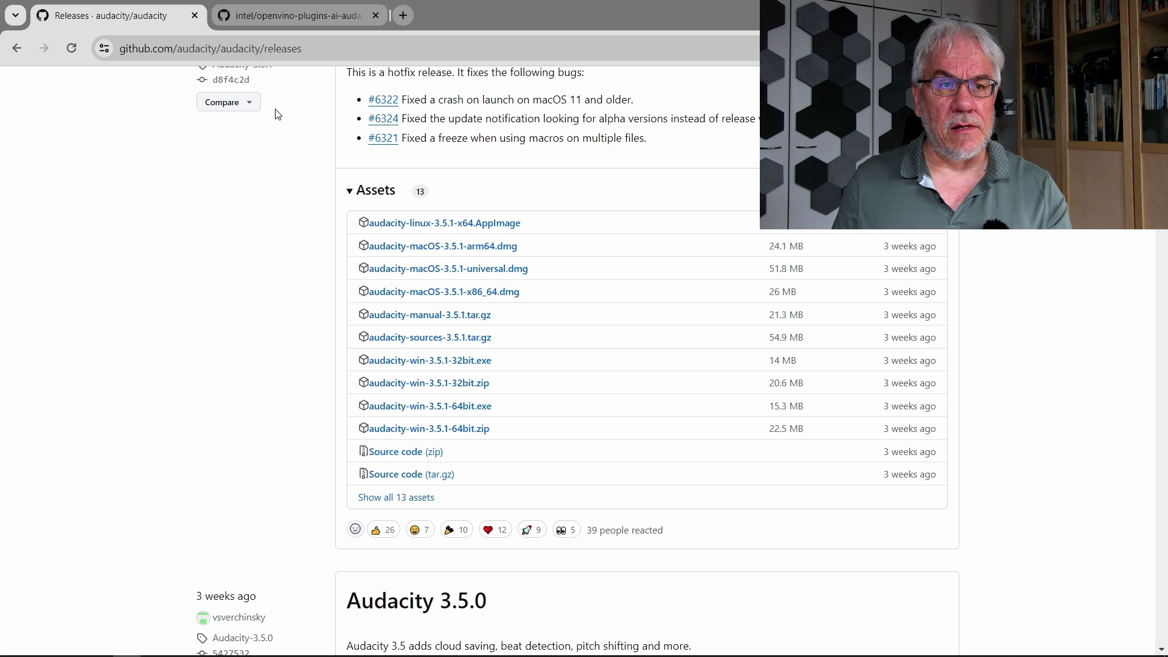
left_click(290, 17)
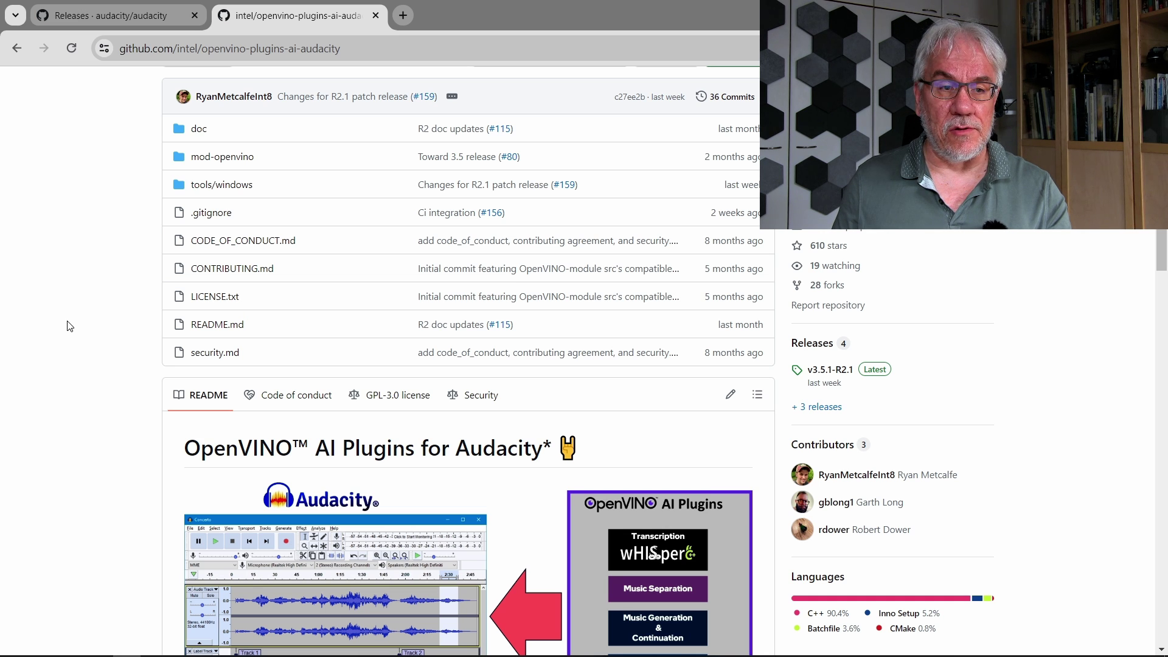
Step: Open the v3.5.1-R2.1 plugins release and read its notes and compatibility requirements
scroll(67, 326, "down", 2)
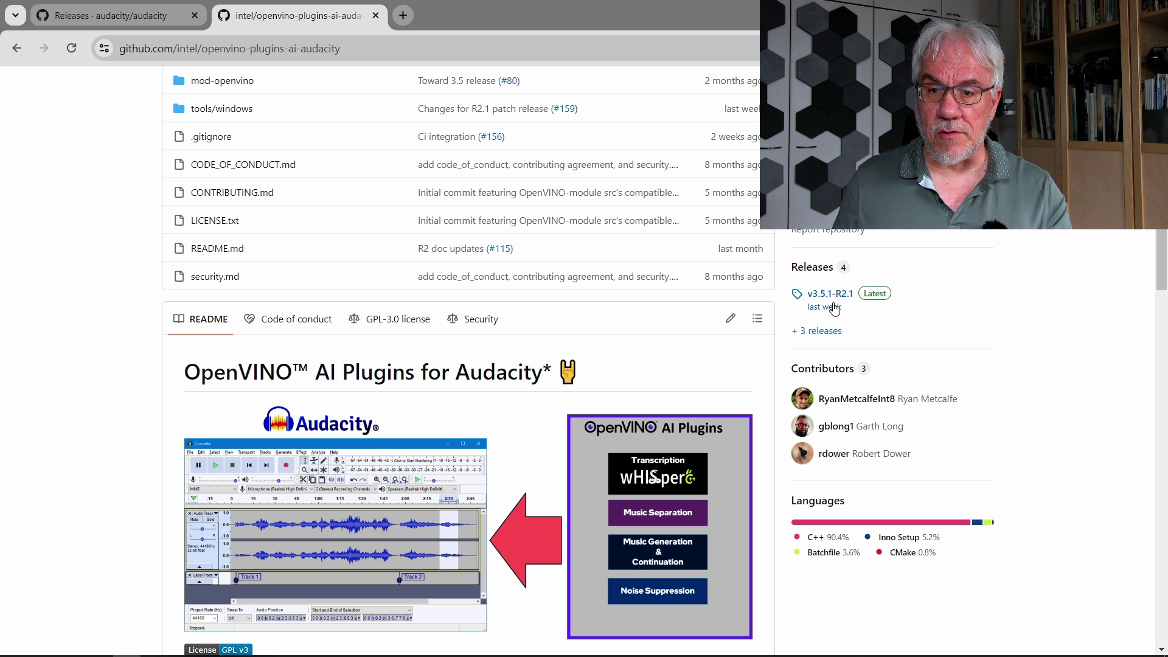
left_click(814, 272)
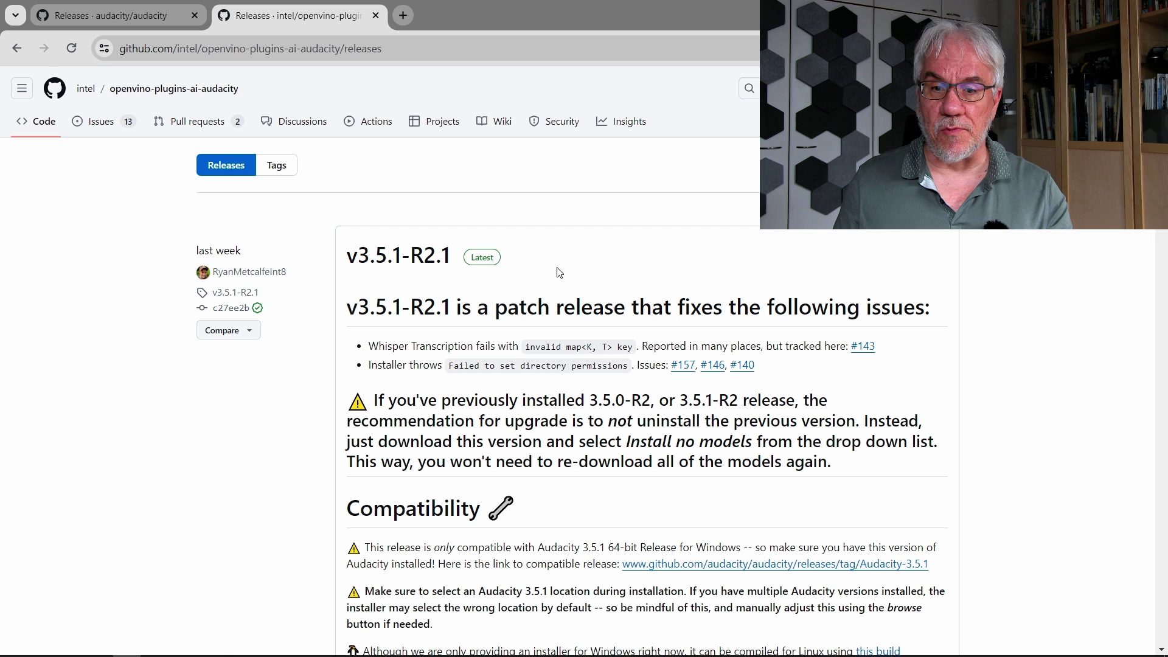
scroll(247, 449, "down", 2)
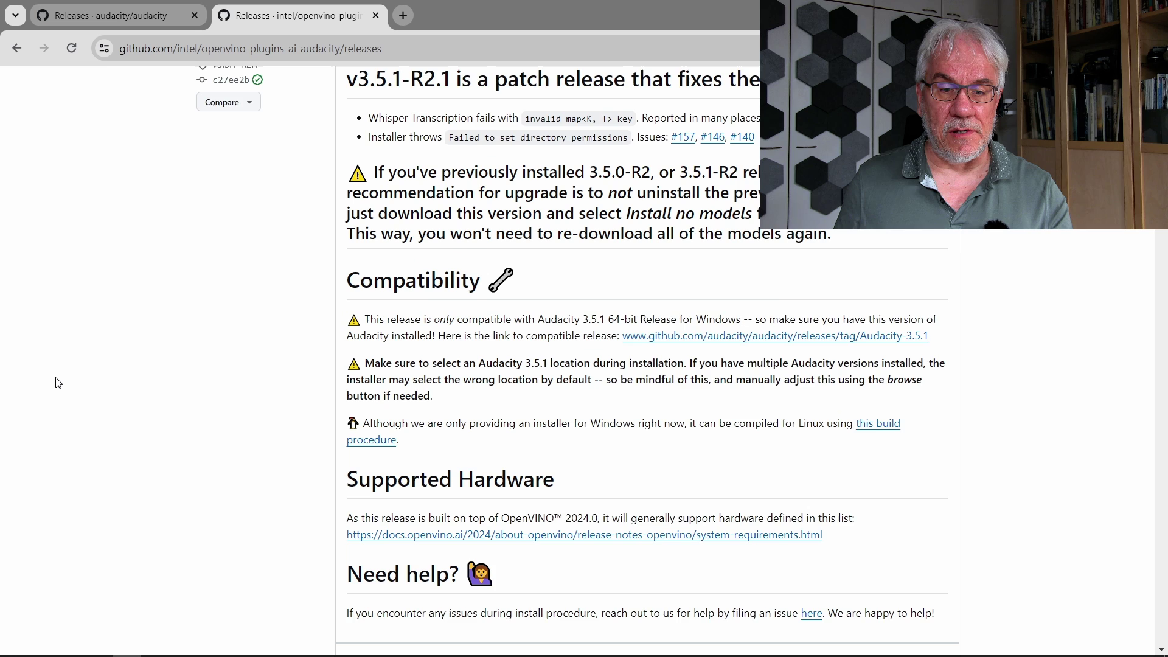
scroll(58, 383, "down", 1)
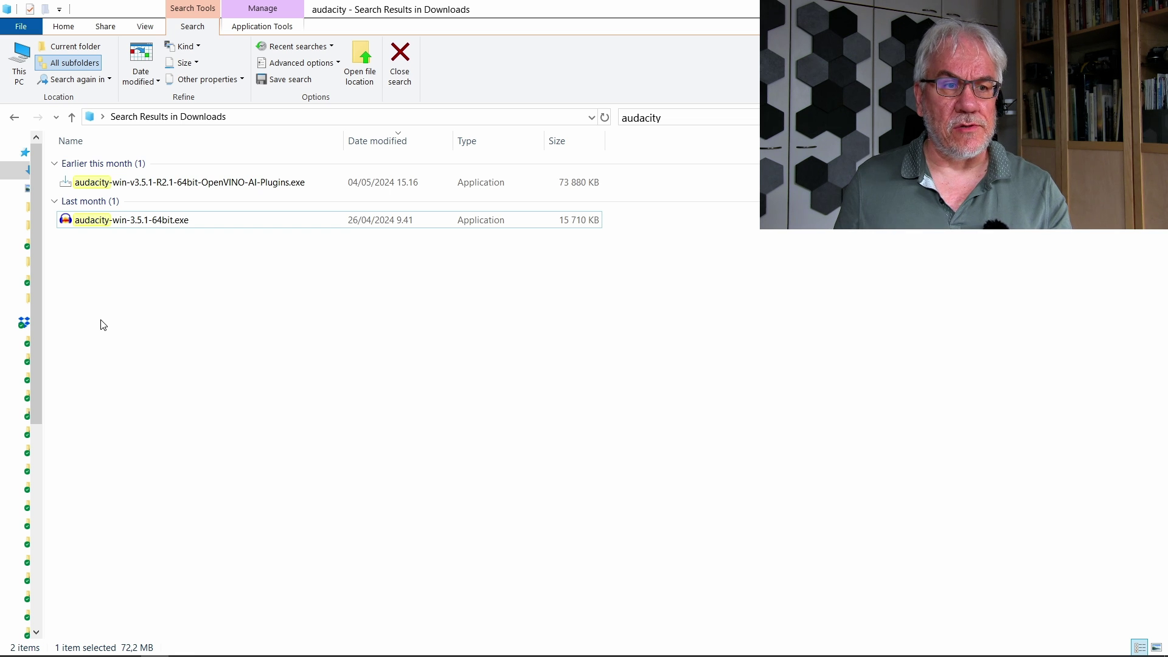
Step: Launch the OpenVINO-AI-Plugins installer from the Downloads search results
left_click(175, 187)
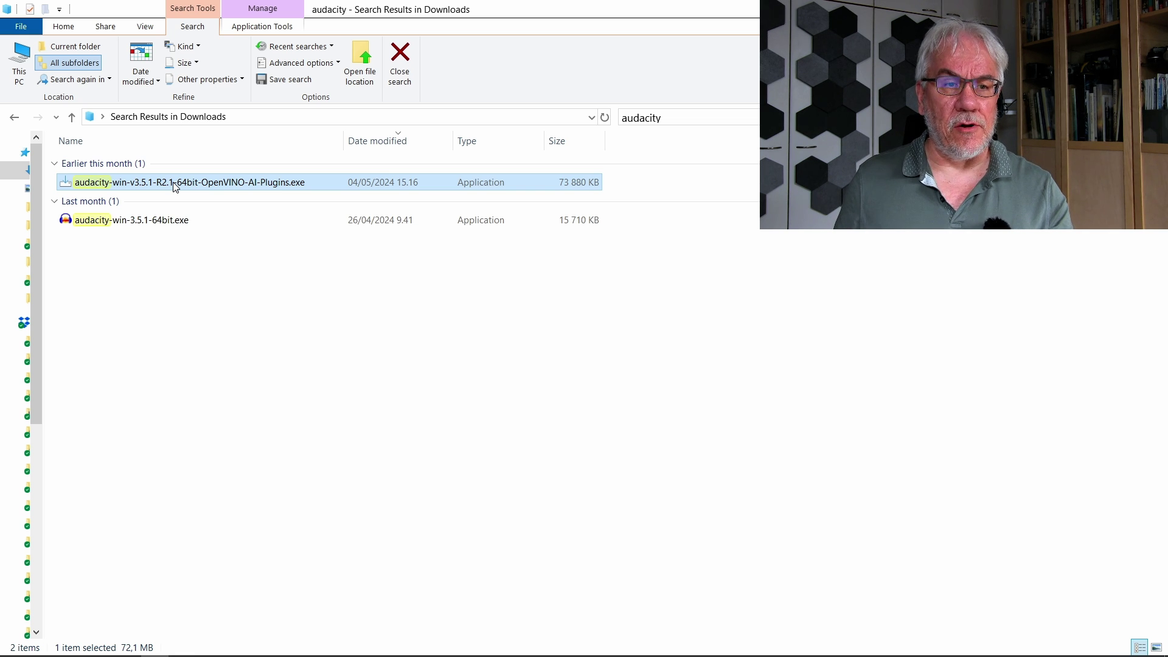
double_click(173, 183)
right_click(173, 182)
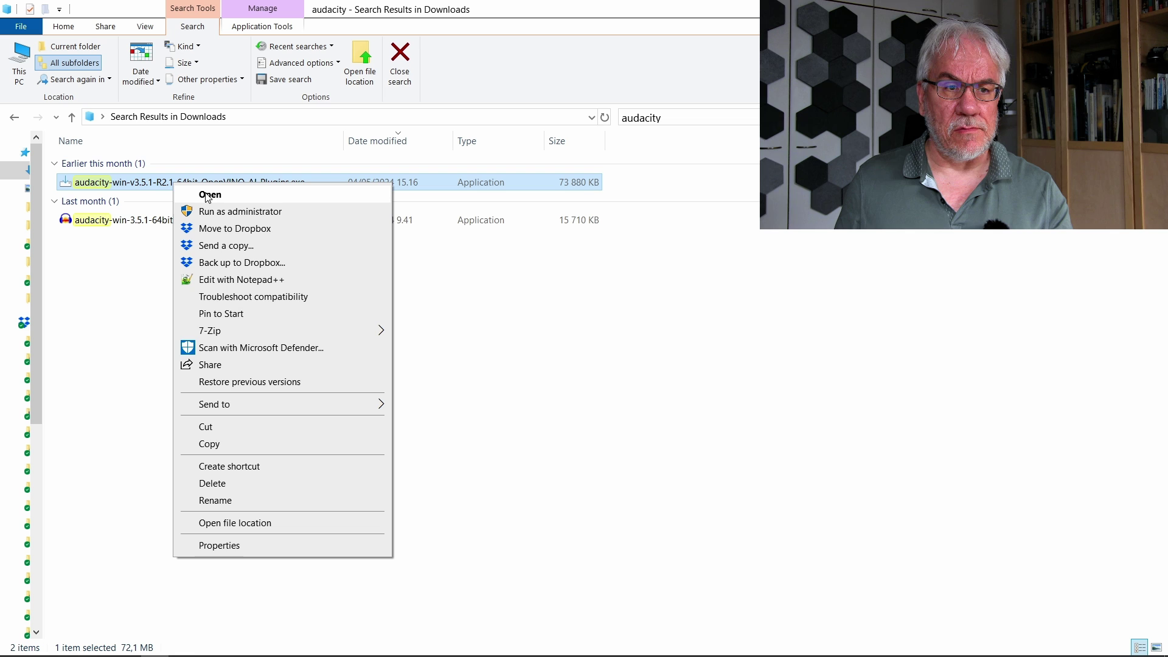
left_click(208, 195)
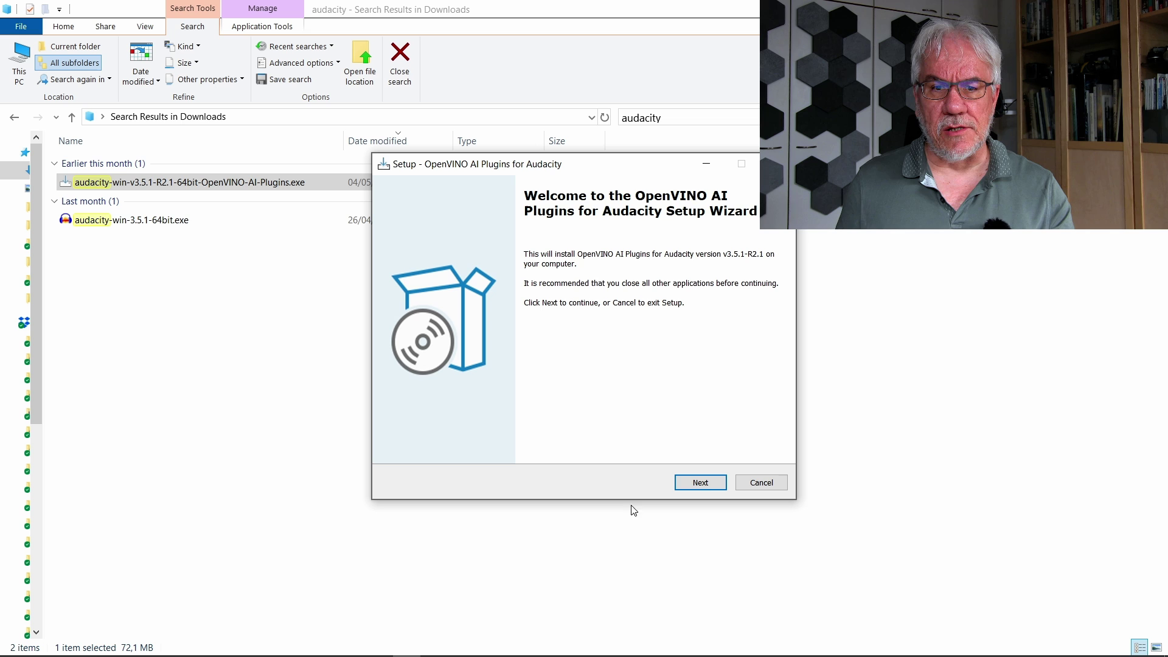
Step: Advance setup past Welcome and Information, keeping destination C:\Program Files\Audacity
left_click(706, 483)
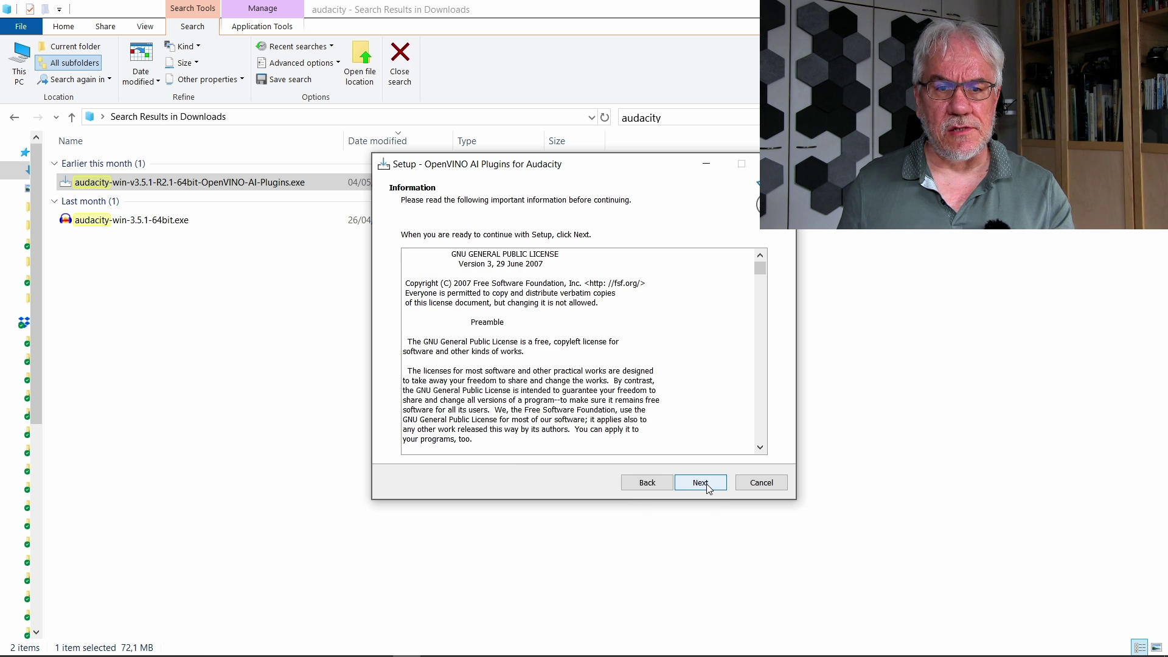
left_click(700, 482)
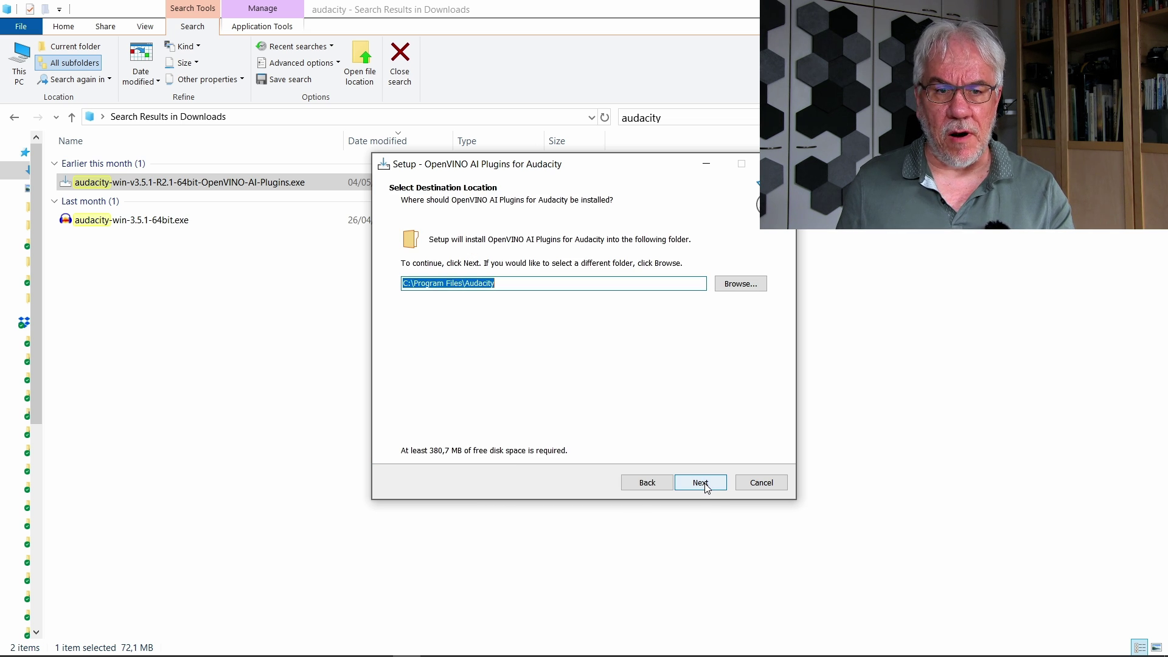
left_click(700, 482)
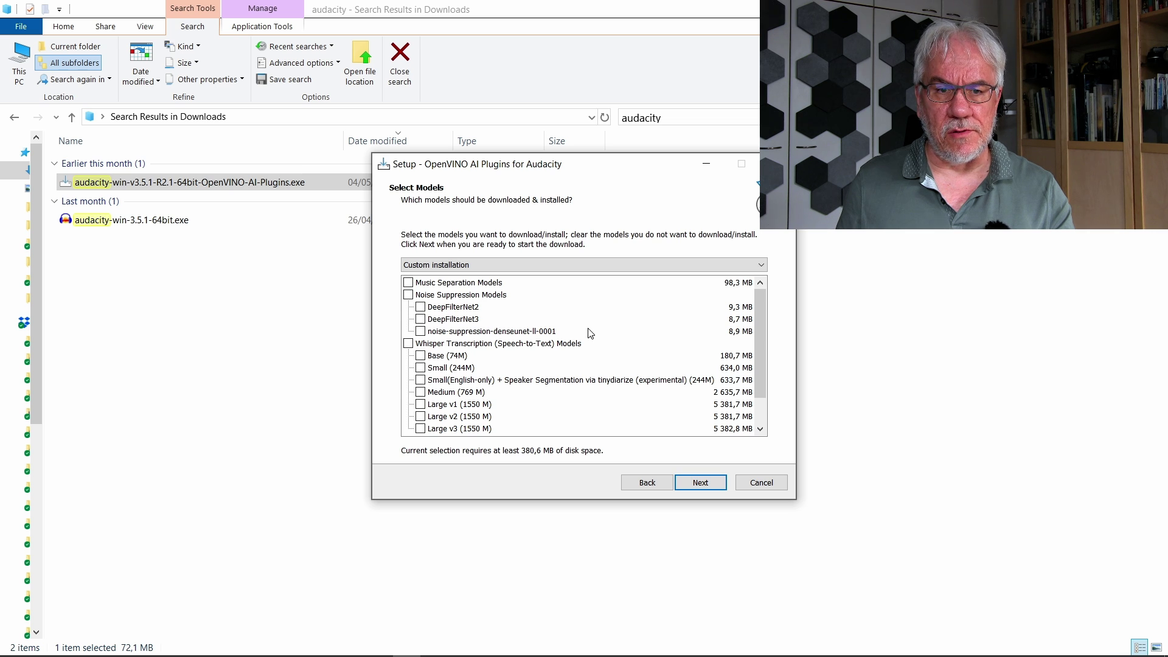
Step: Install the plugins with no extra models selected, letting setup close Audacity, then finish
left_click_drag(654, 153, 649, 59)
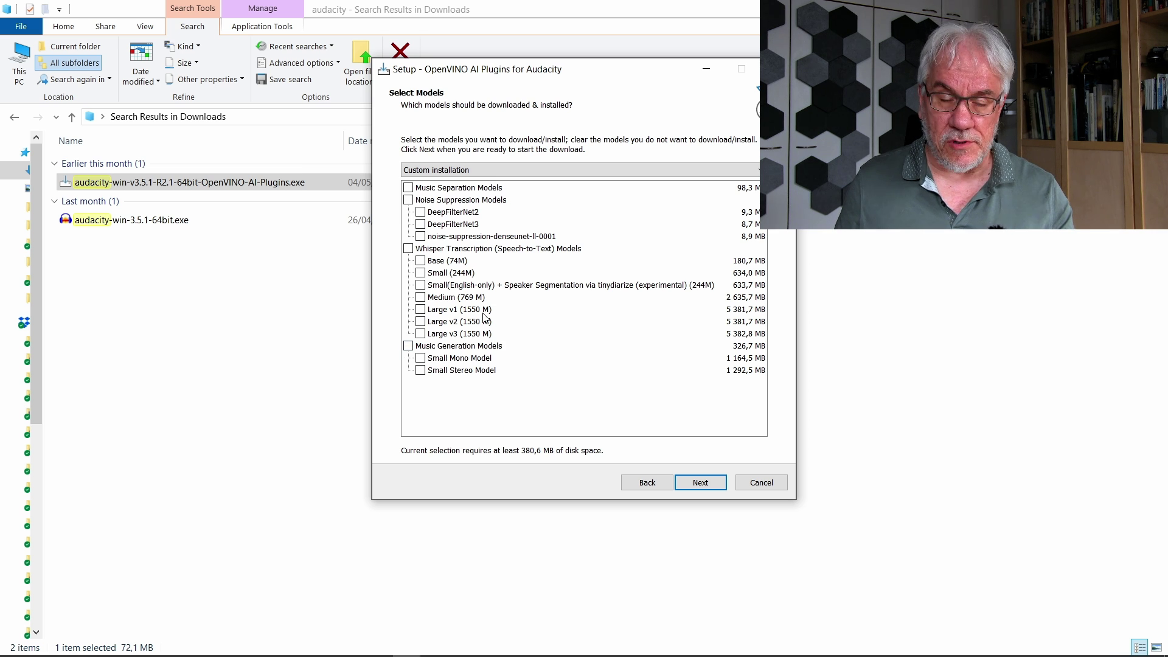
left_click(712, 484)
left_click(701, 483)
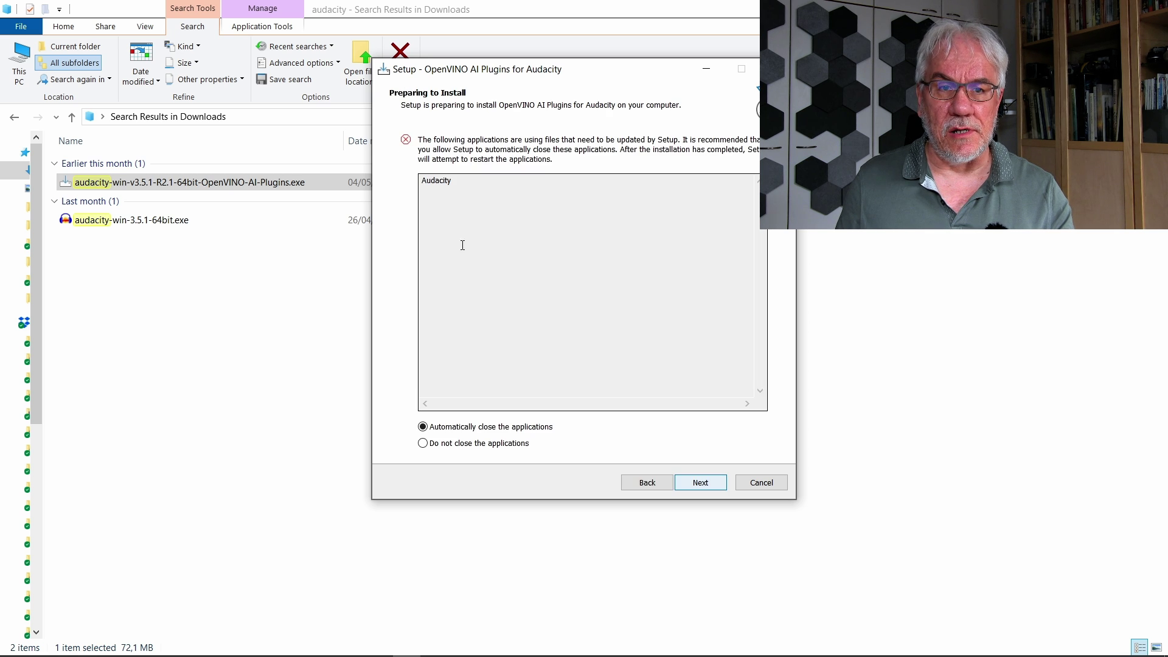
left_click(700, 482)
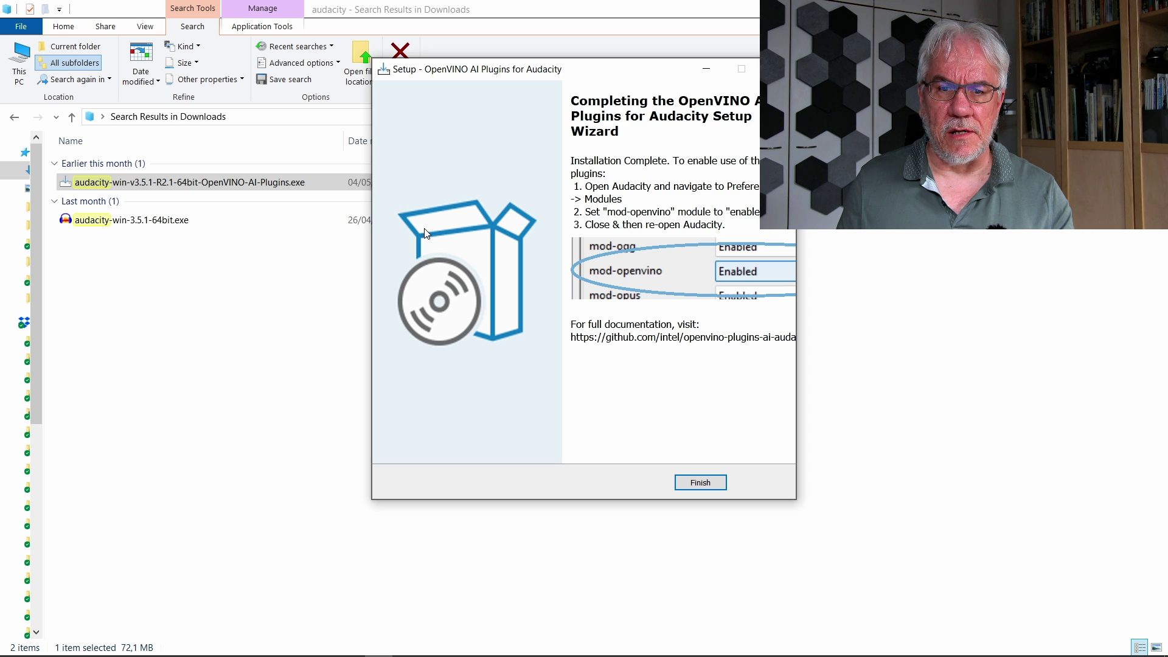
left_click(710, 483)
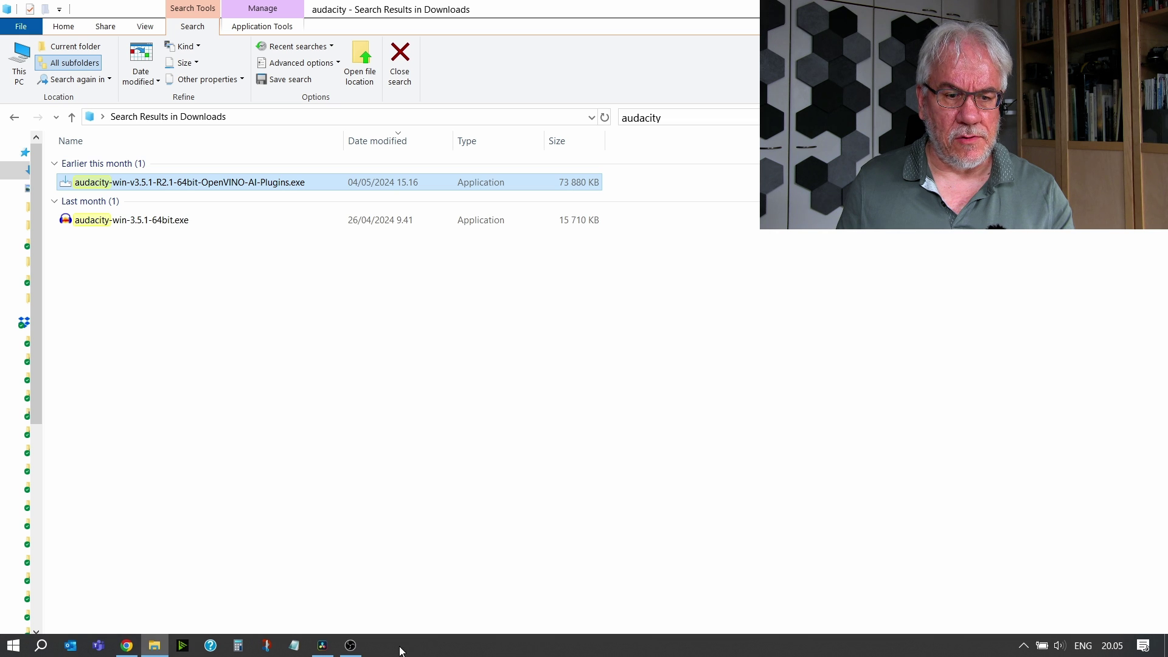
Step: Launch Audacity and set mod-openvino to Enabled on the Preferences Modules page
left_click(18, 650)
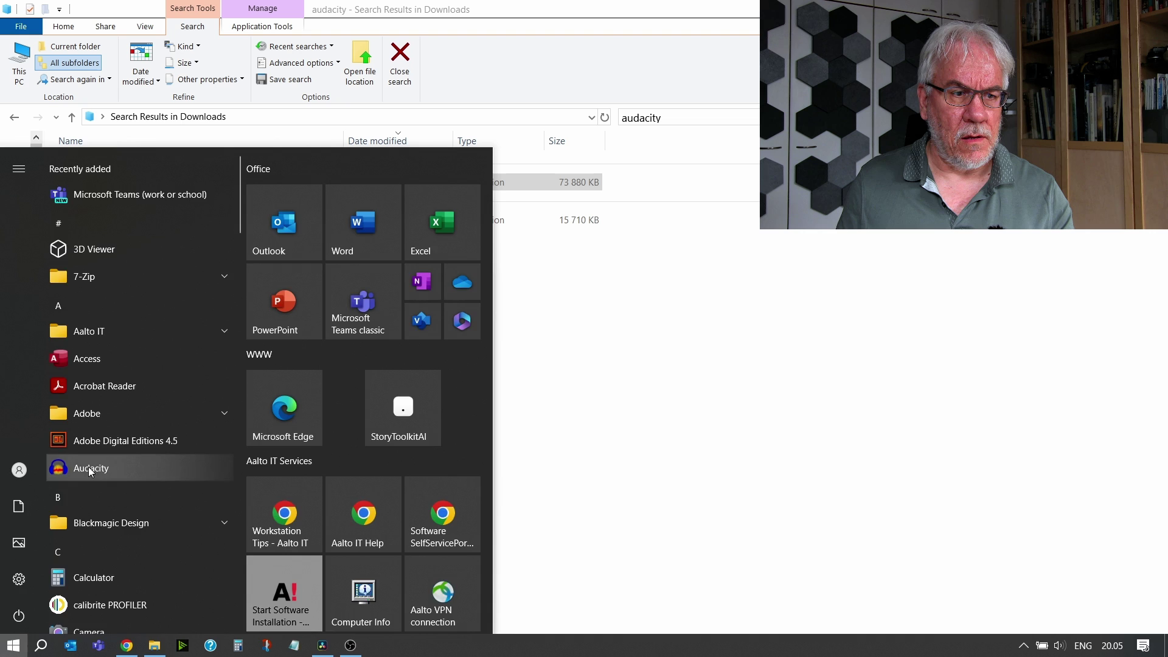
left_click(89, 468)
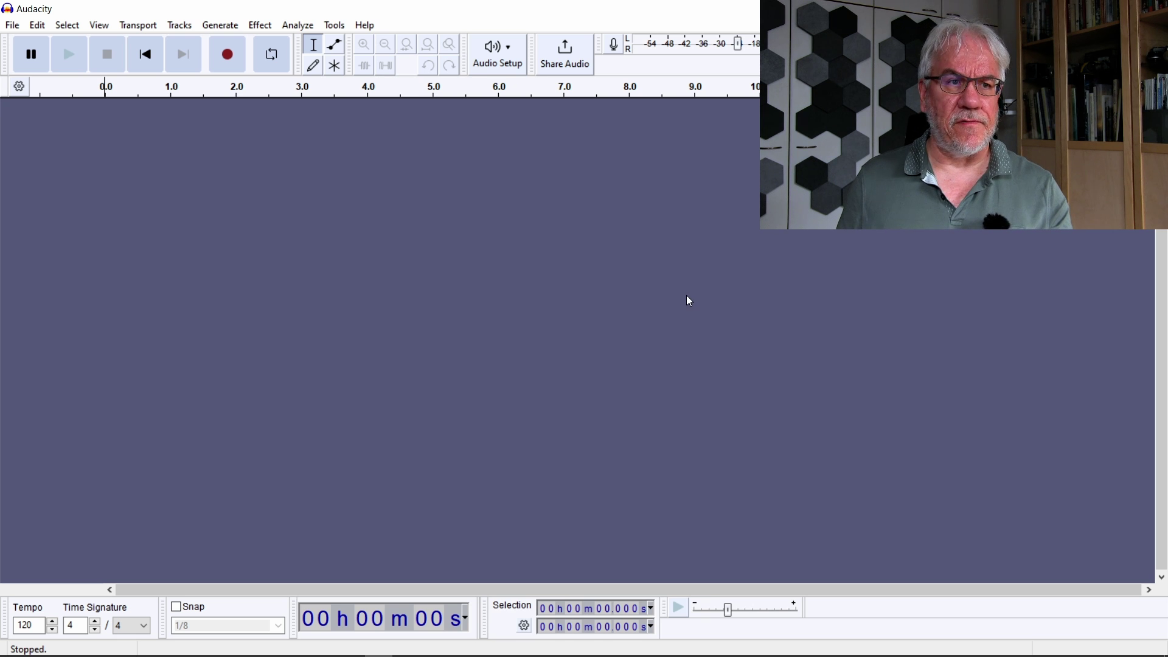
left_click(37, 25)
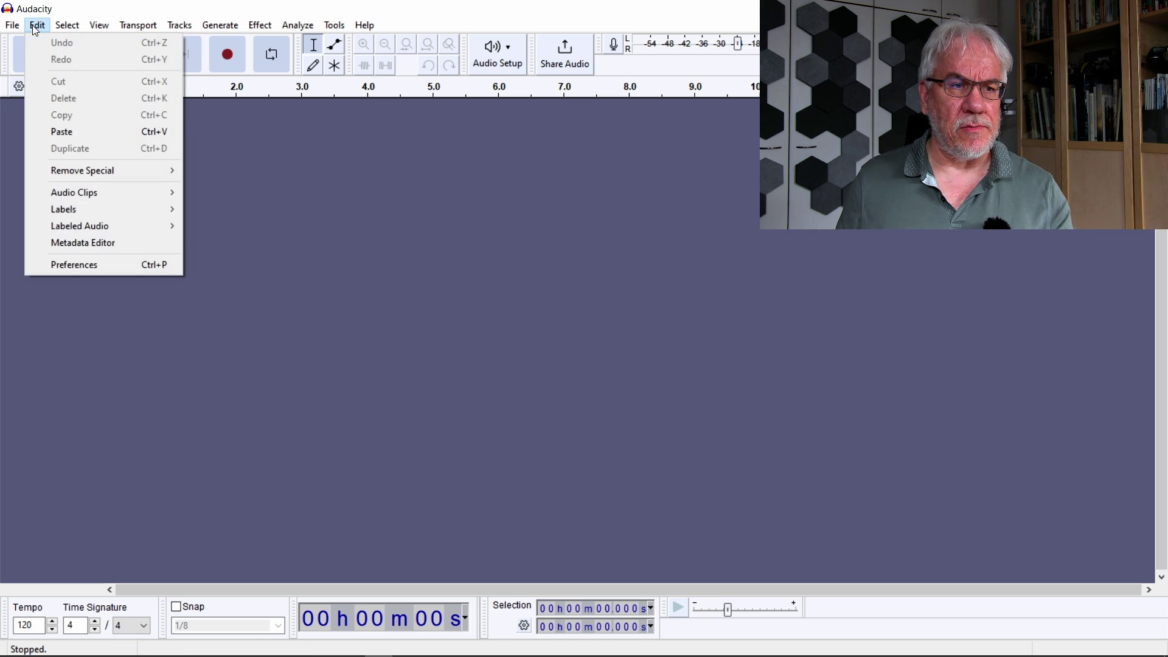
left_click(75, 265)
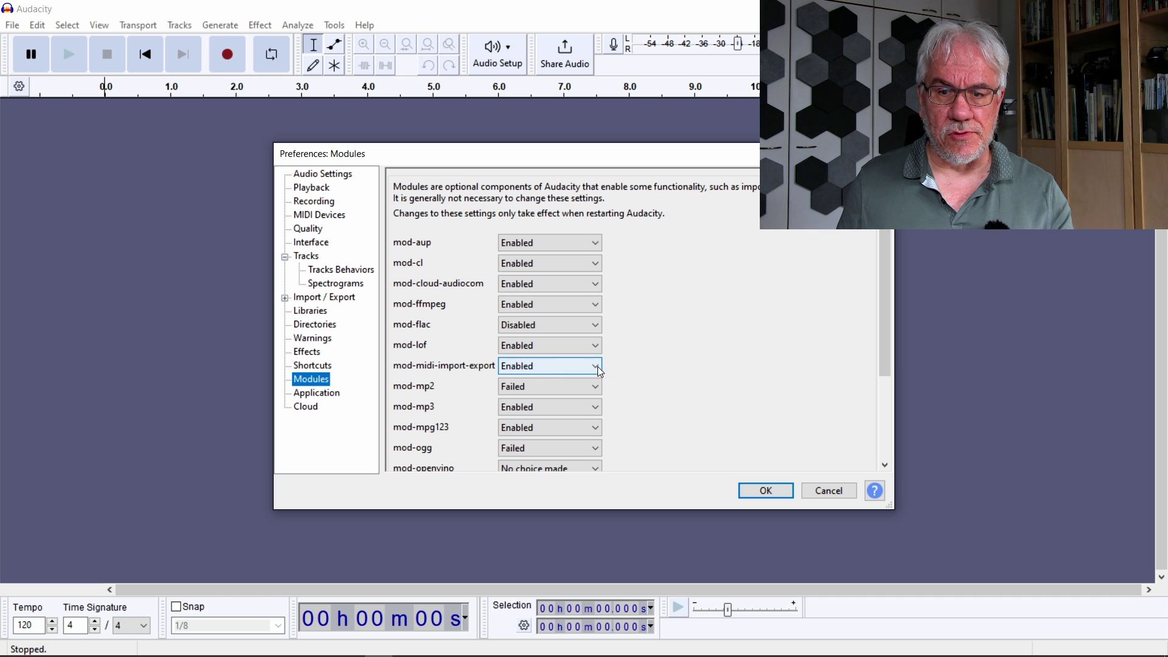
scroll(891, 325, "down", 3)
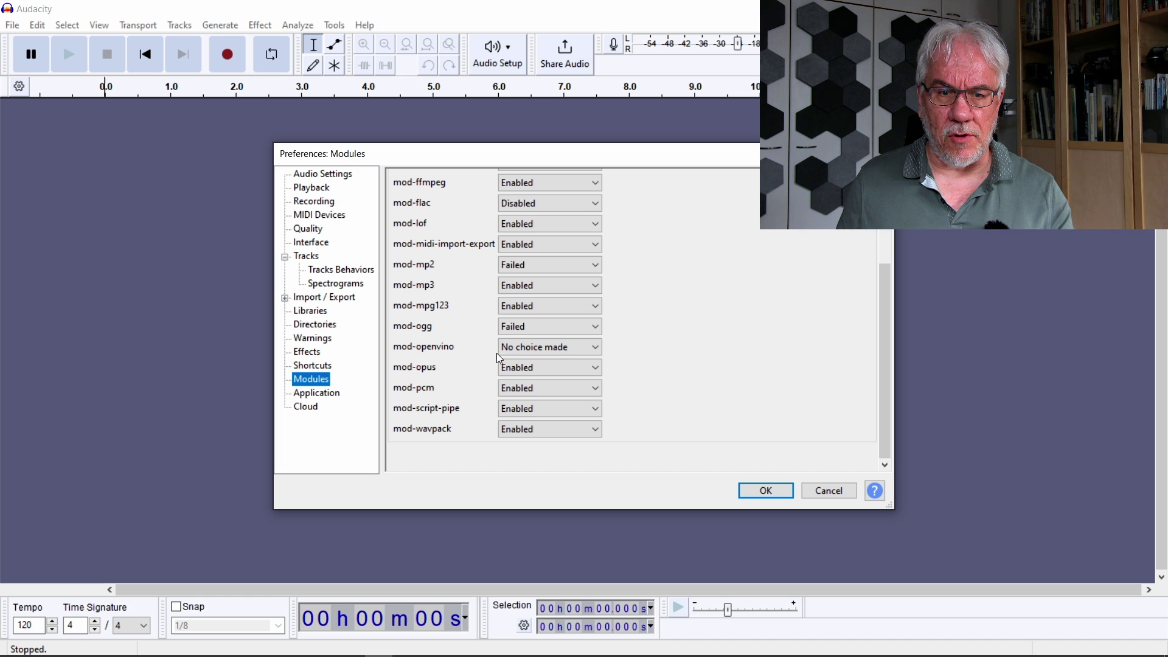
left_click(566, 351)
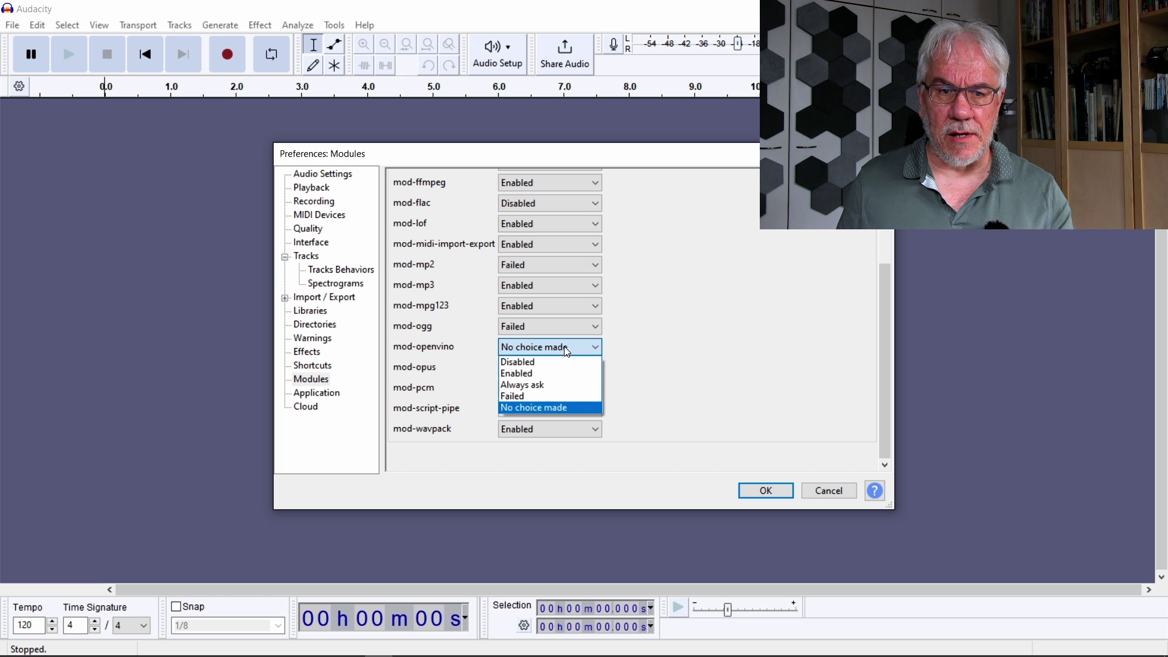
left_click(556, 374)
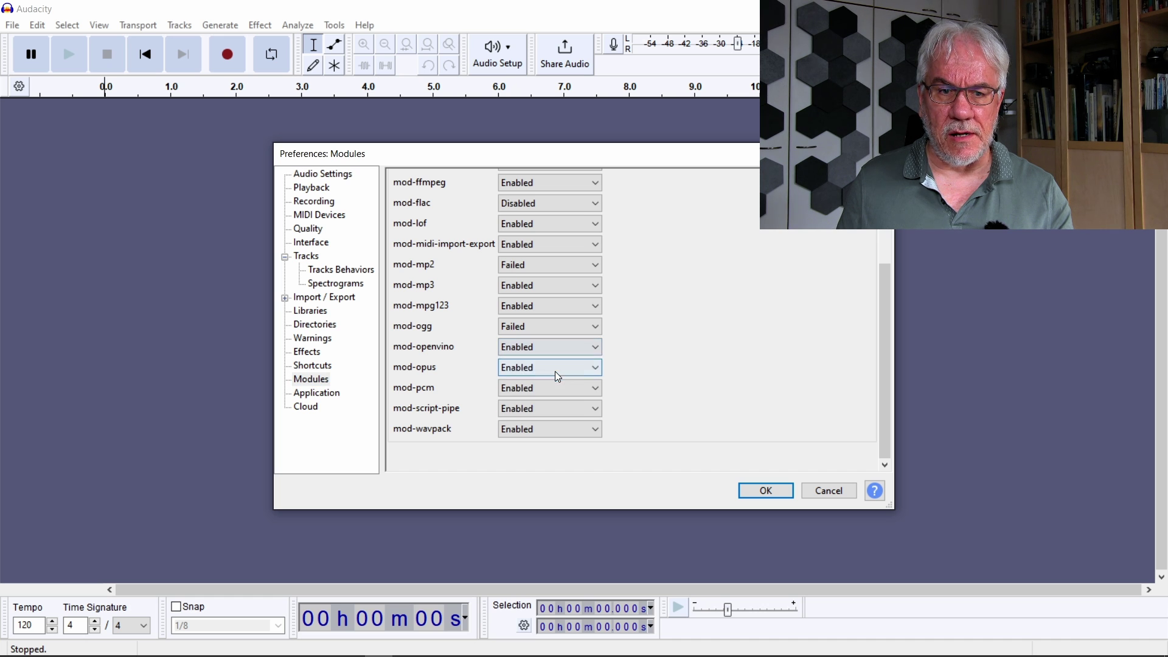
Step: Set Exported Label Style to 'Extended (with frequency ranges)' under Import / Export and apply
left_click(326, 298)
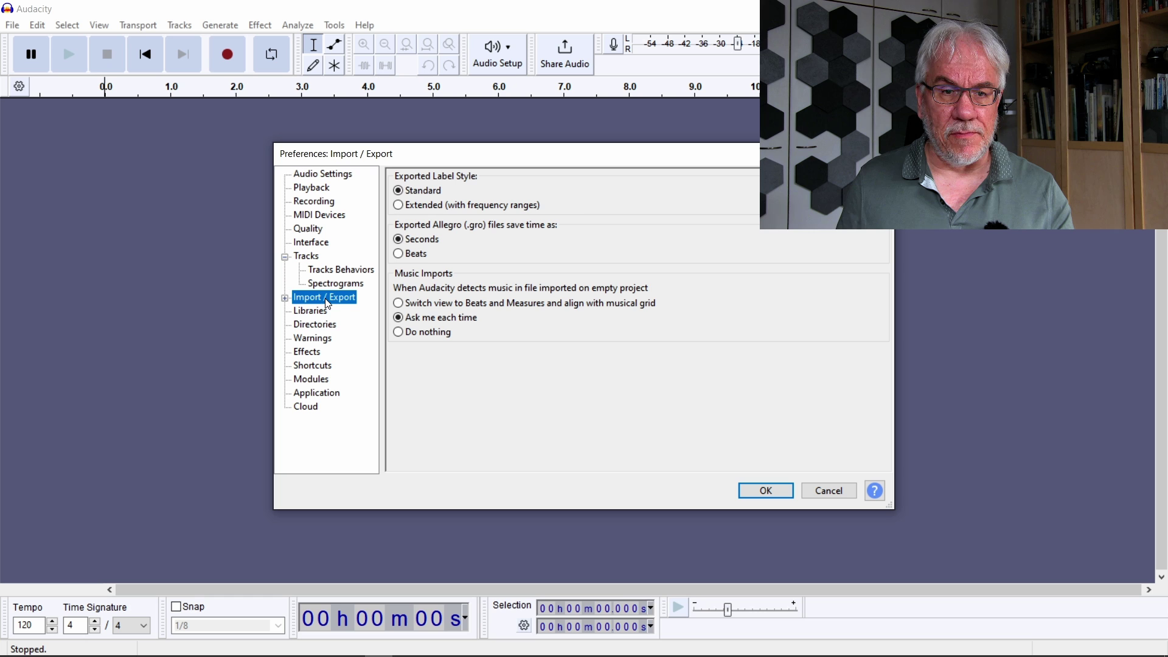
left_click(399, 206)
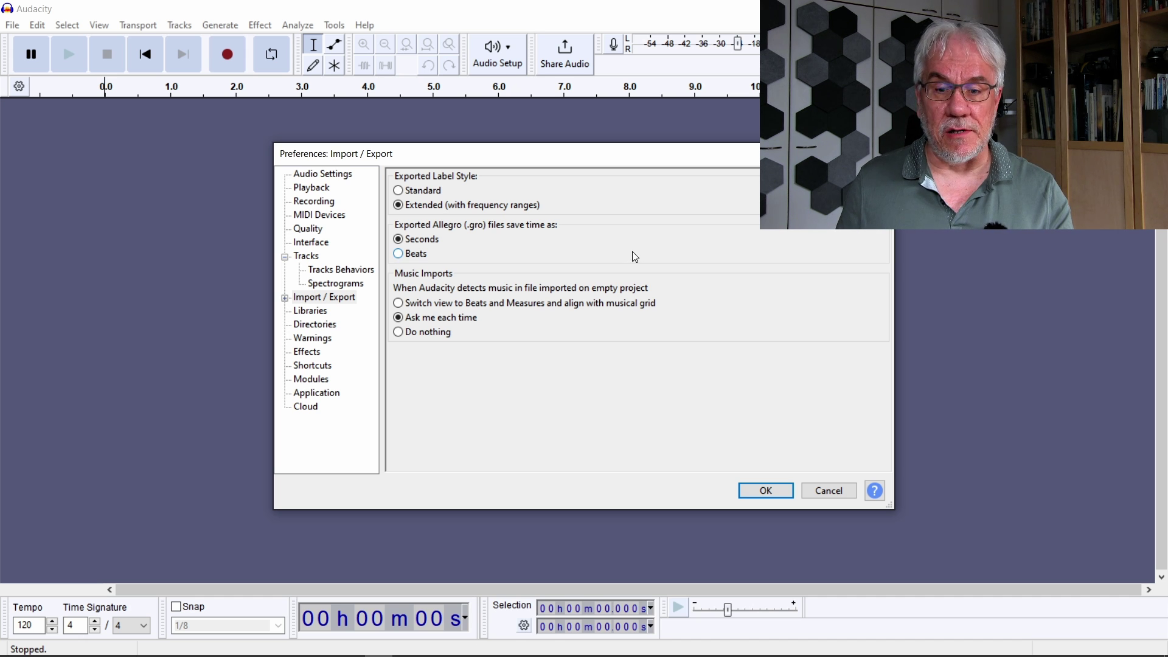
left_click(768, 493)
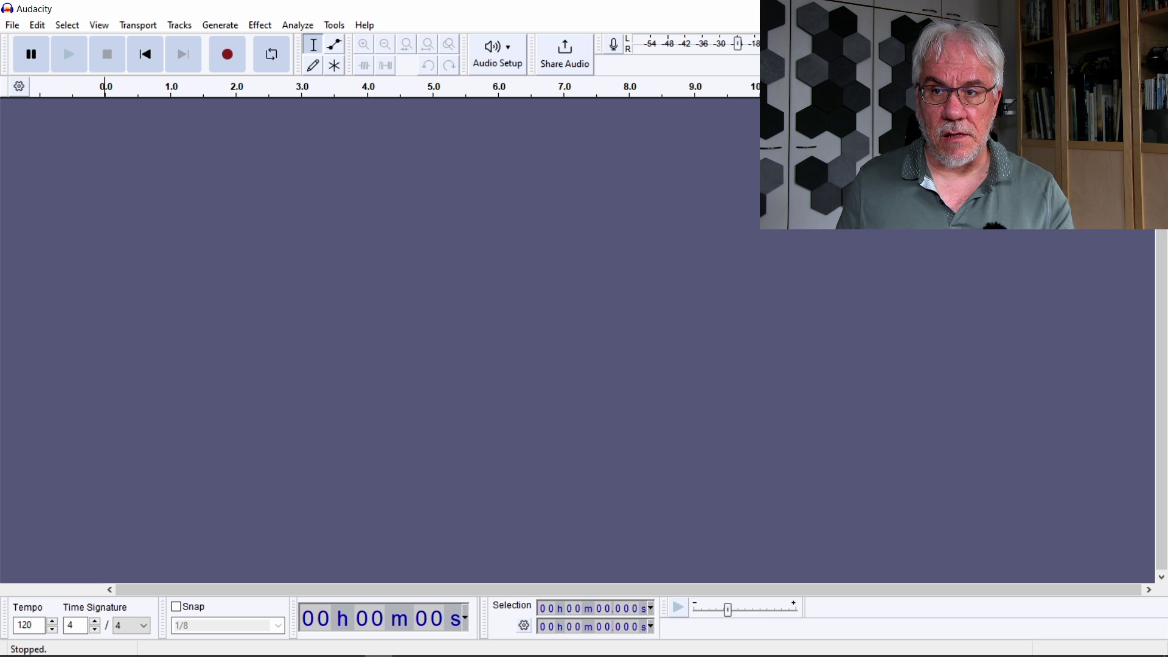
Step: Close Audacity and relaunch it from the Start menu so the module loads
key("alt+F4")
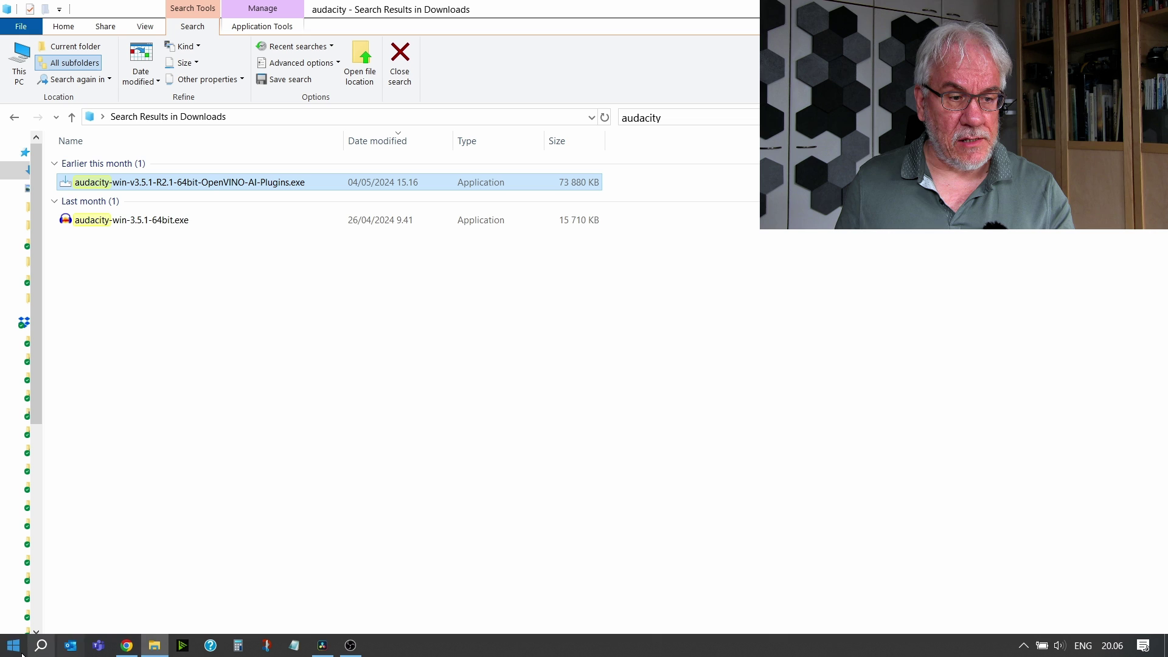
left_click(15, 646)
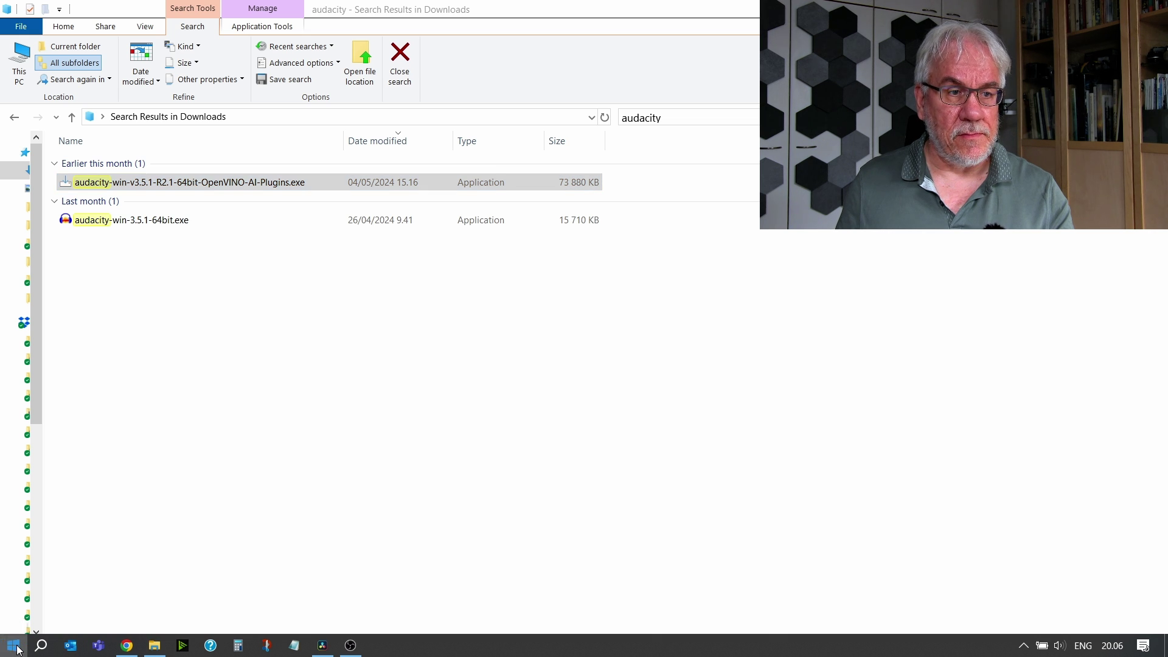
left_click(95, 473)
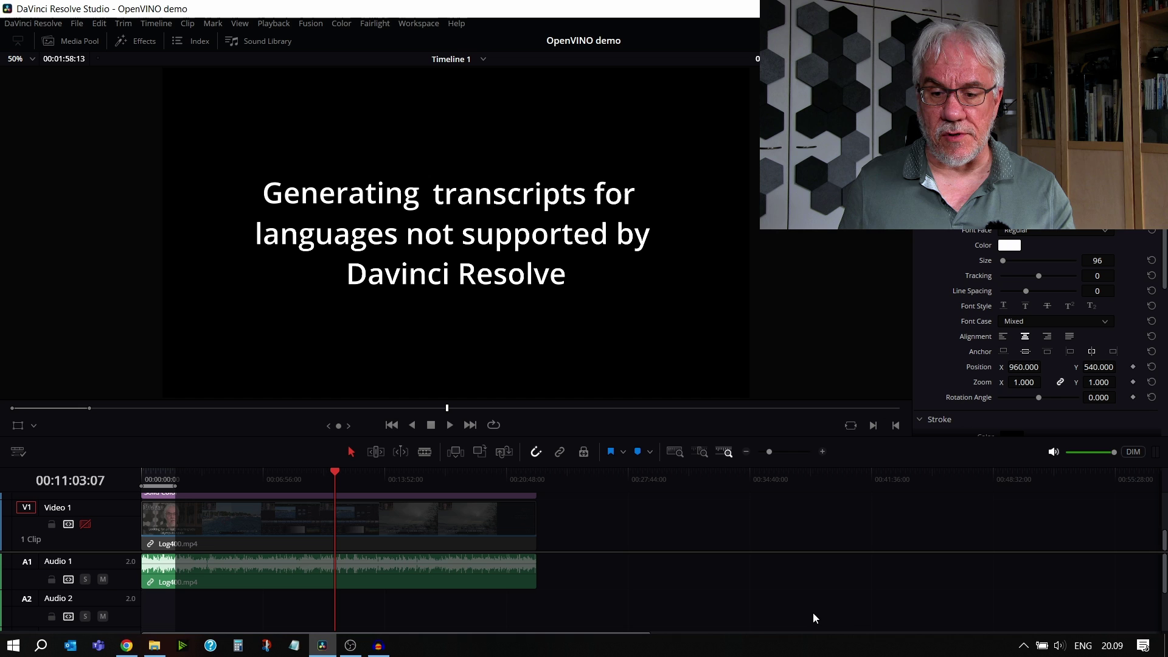
Step: On the Deliver page, name the render 'OpenVINO test' and save it to the Videos folder
left_click(803, 648)
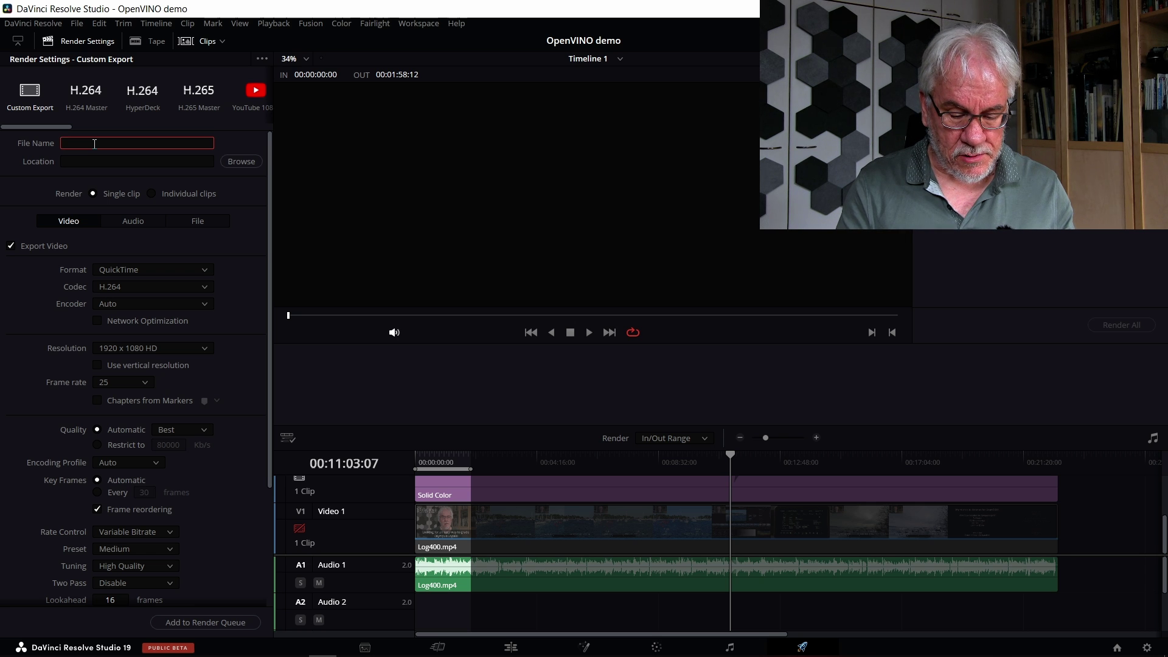
type("Open")
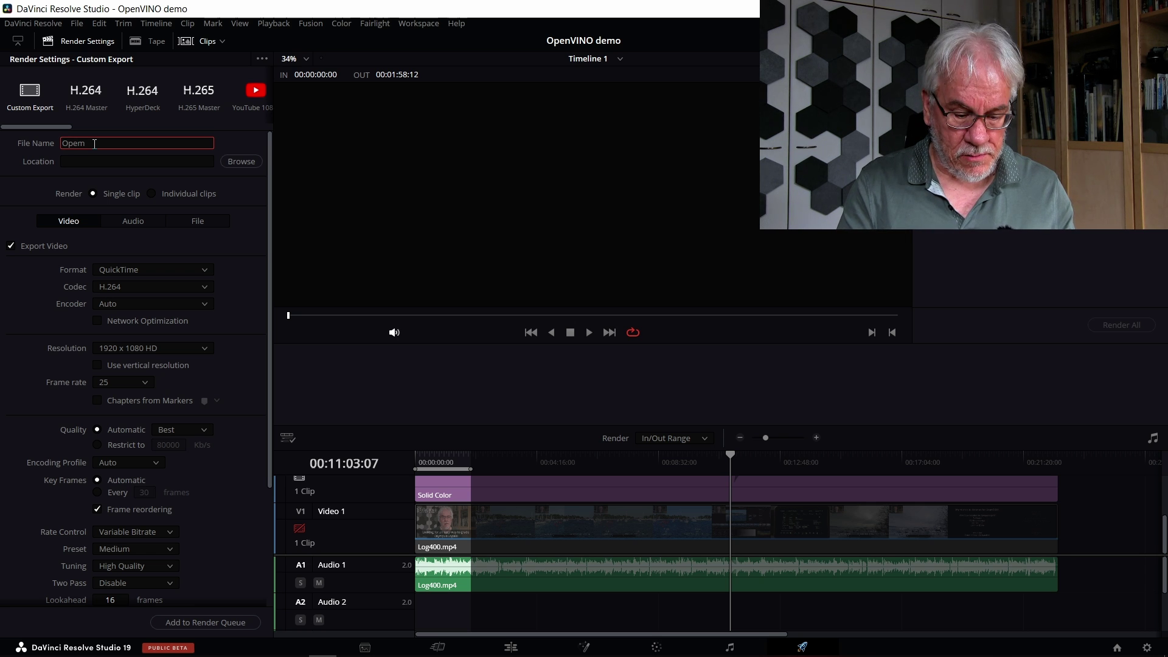
type("VINO")
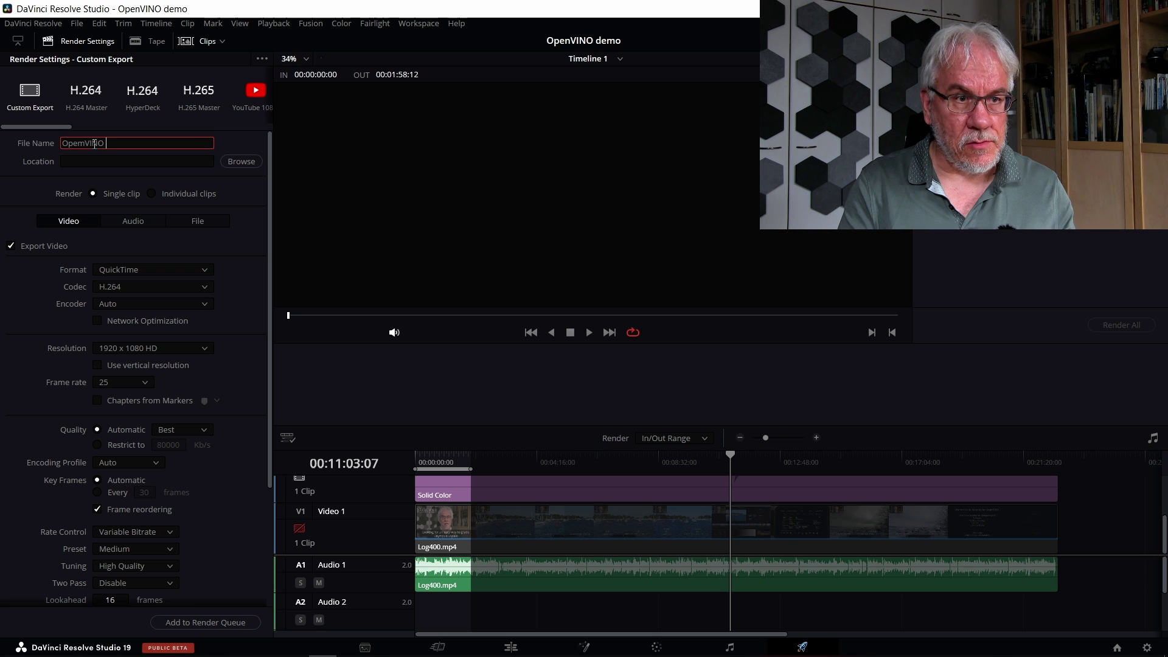
type(" test")
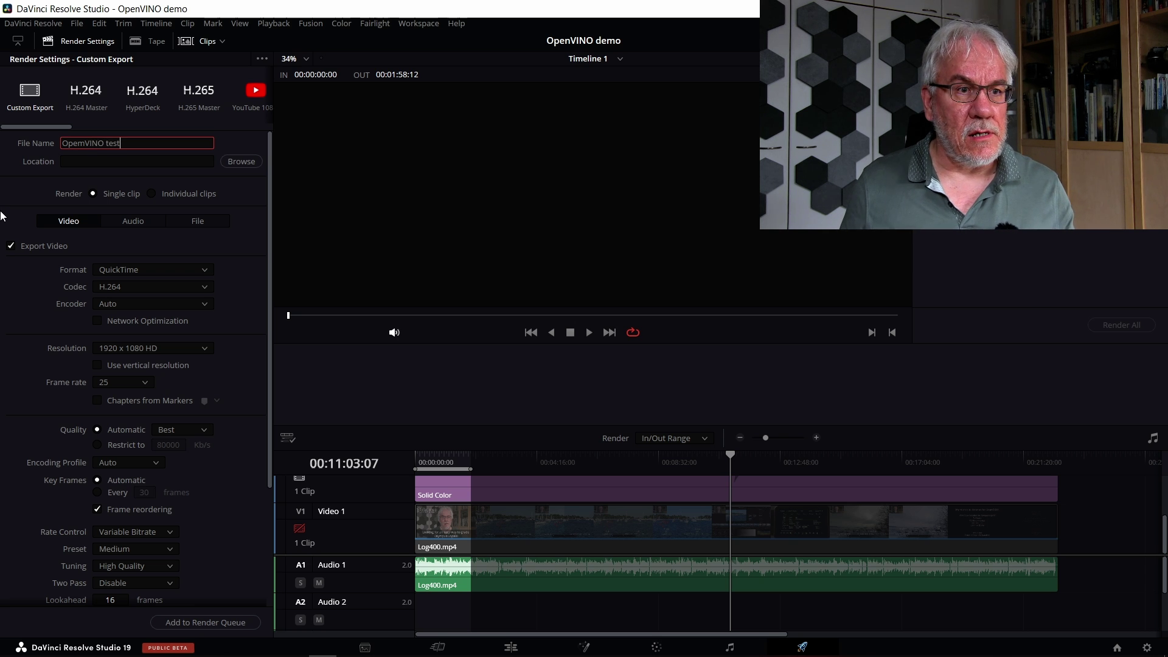
left_click(82, 143)
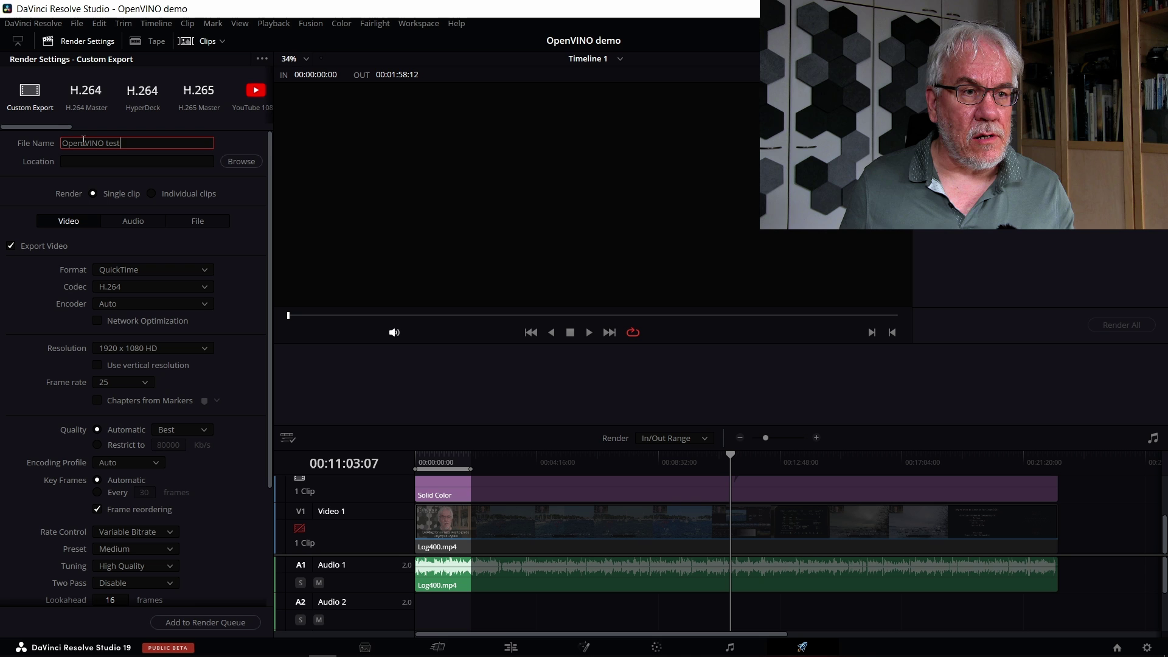
key("BackSpace")
type("n")
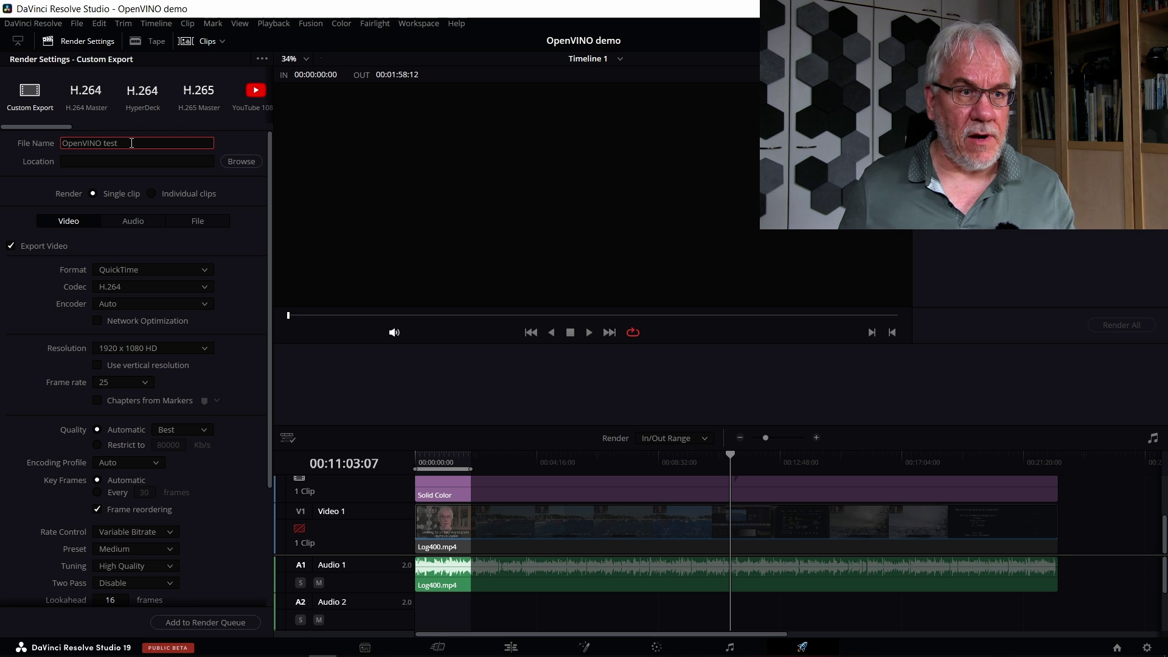
left_click(242, 164)
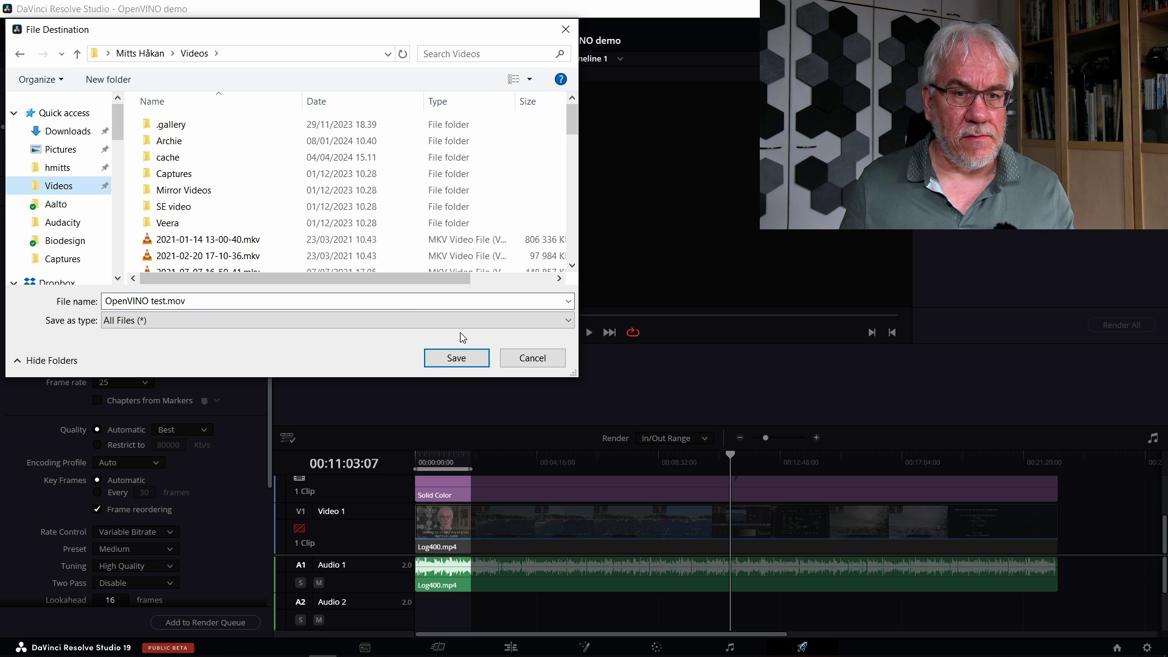
left_click(474, 359)
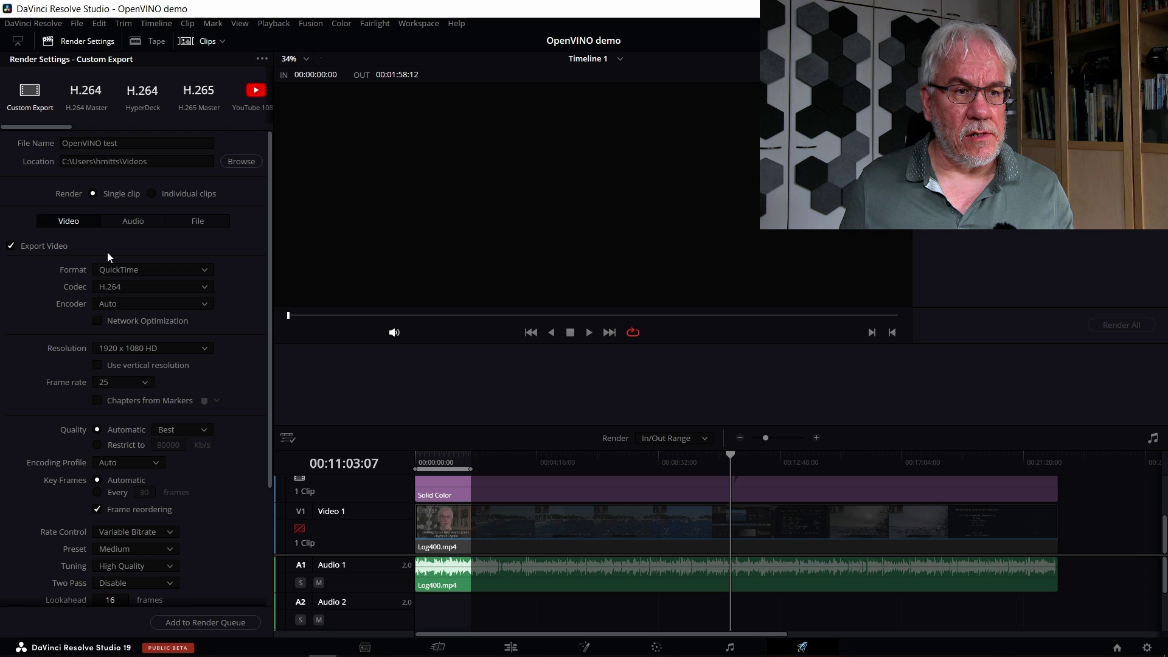
Step: Render the timeline audio only as a Wave, Linear PCM file via the render queue
left_click(11, 247)
left_click(134, 223)
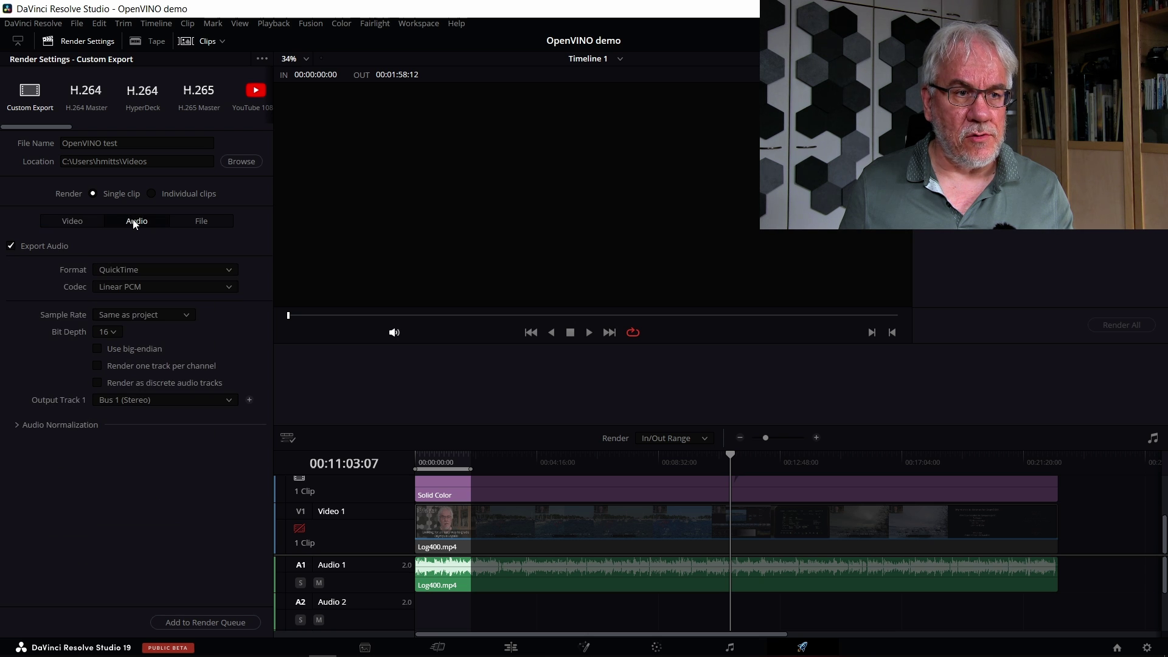
left_click(161, 270)
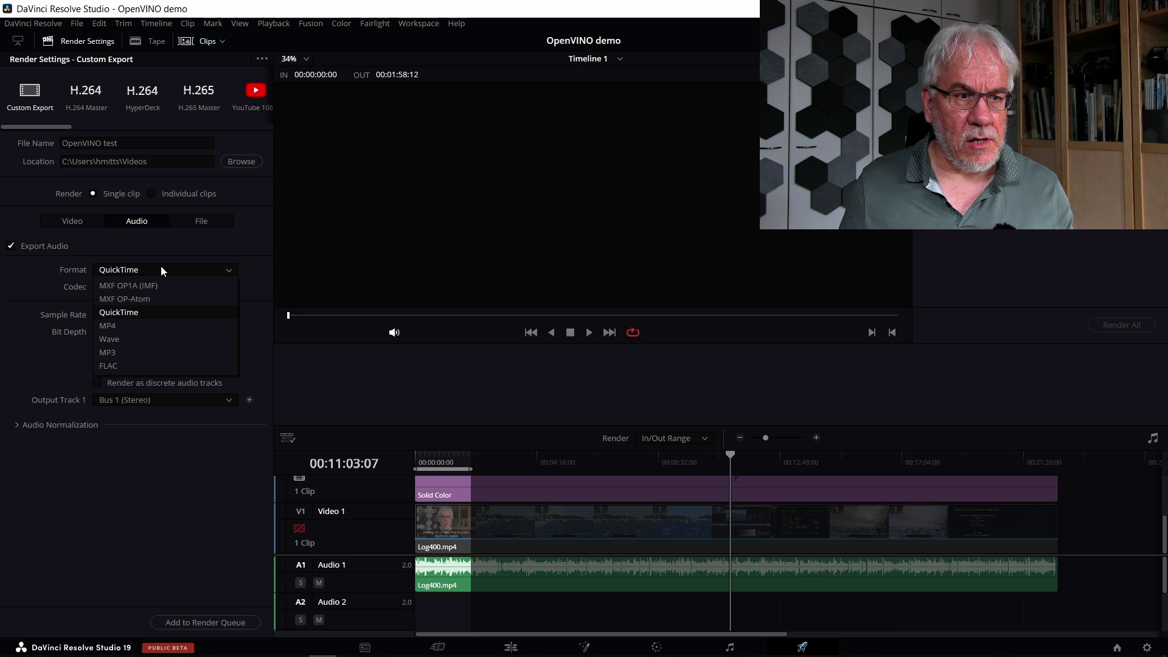
left_click(141, 339)
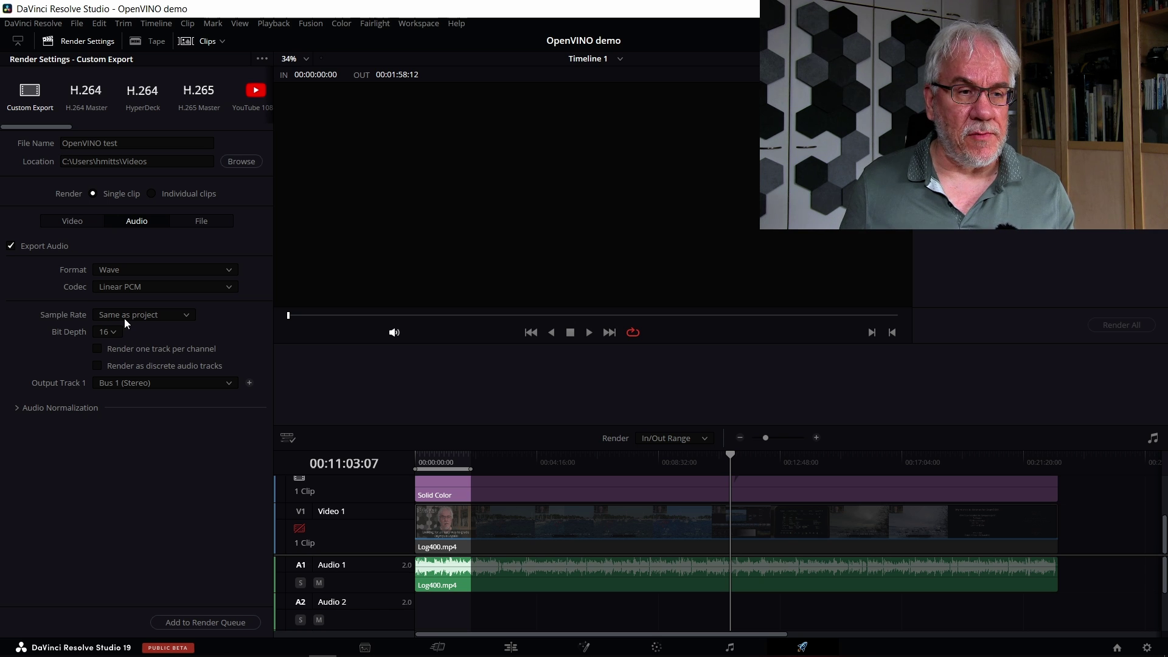
left_click(167, 287)
left_click(162, 301)
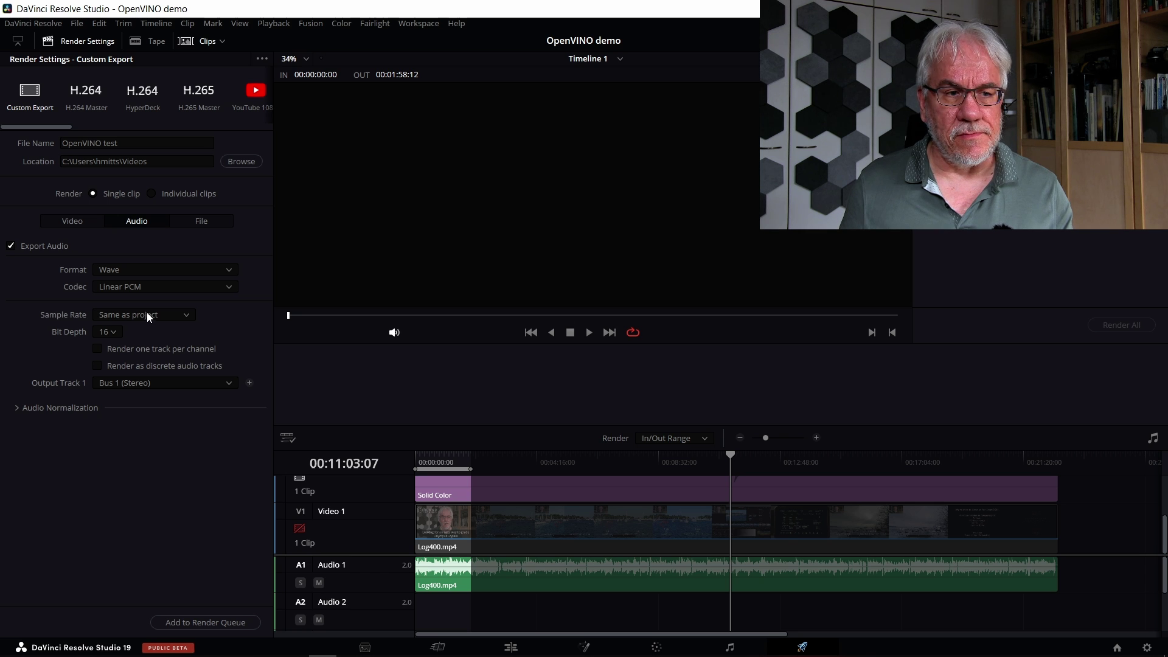
left_click(201, 223)
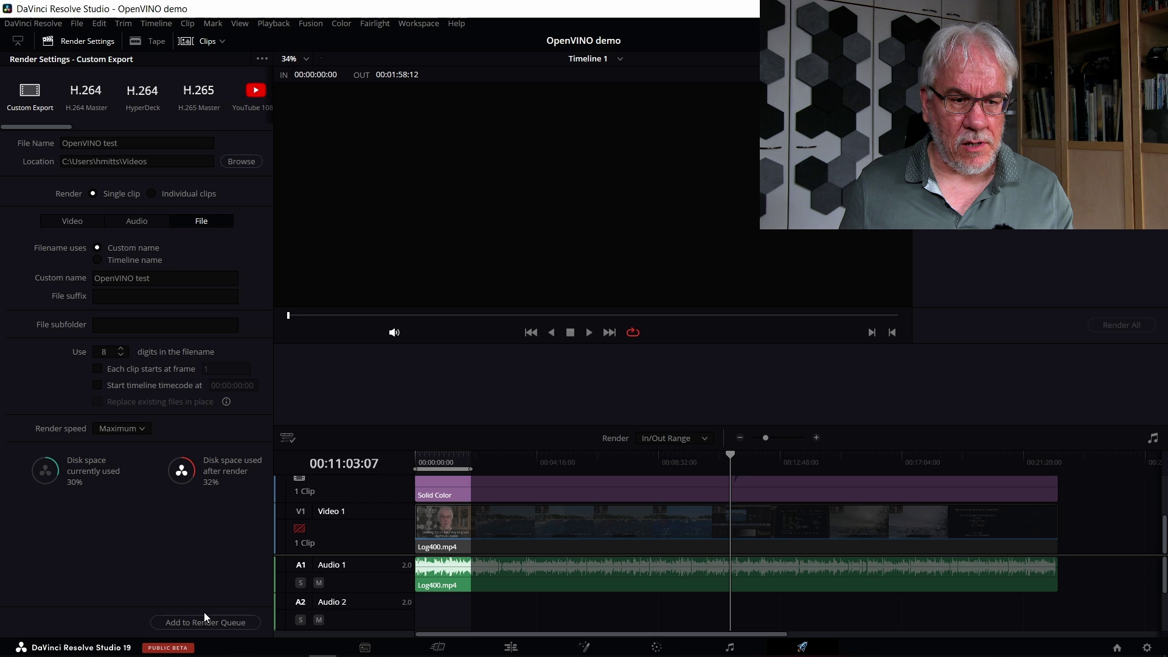
left_click(210, 626)
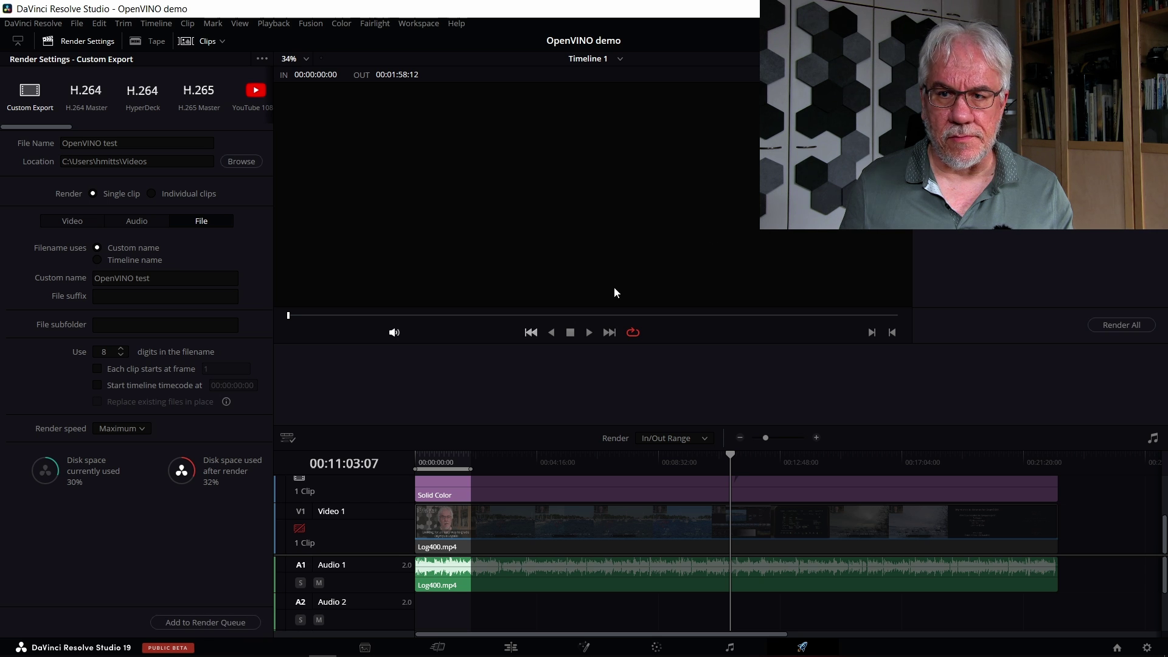
left_click(1124, 327)
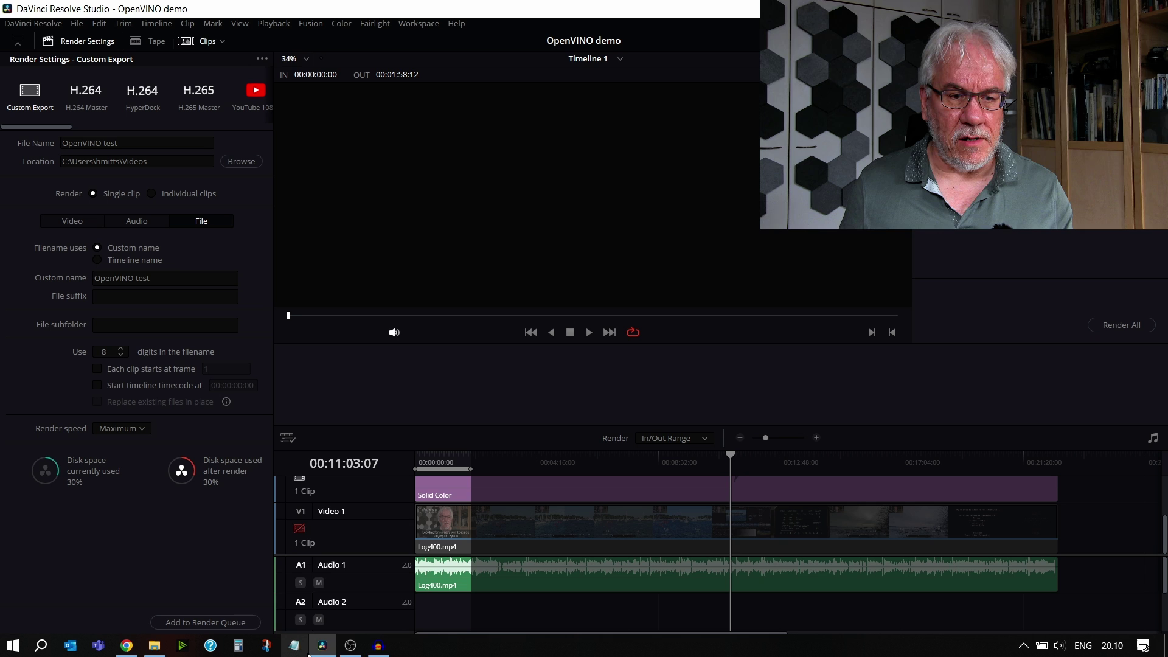
Step: Open OpenVINO test.wav in Audacity and select the entire track
mouse_move(342, 653)
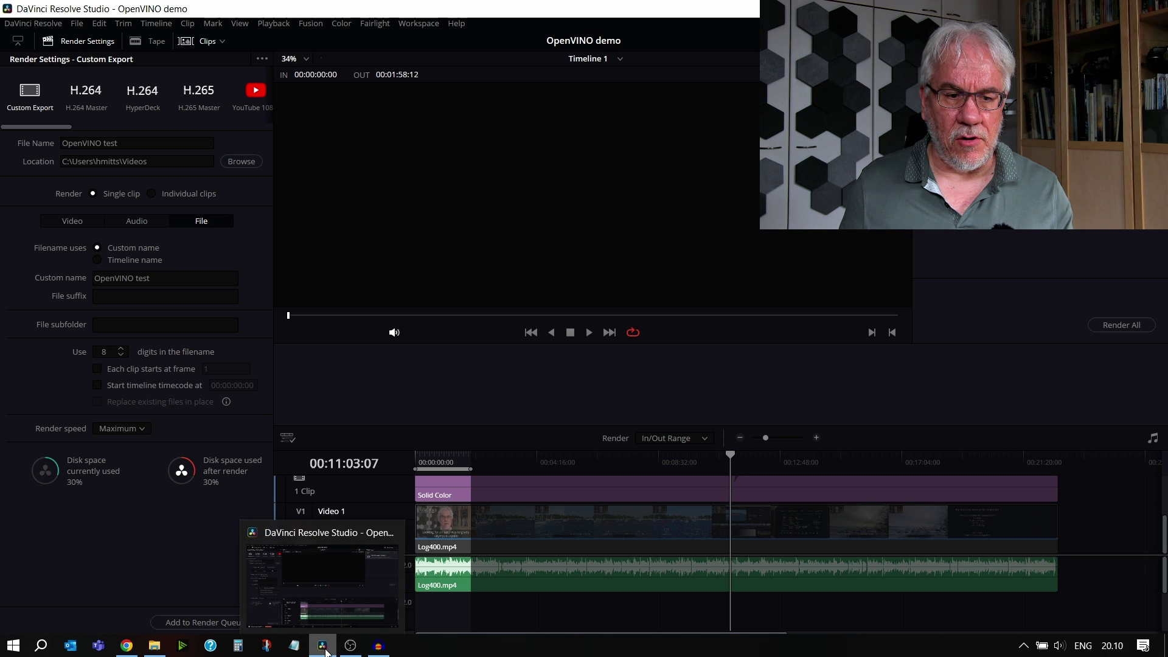
left_click(379, 646)
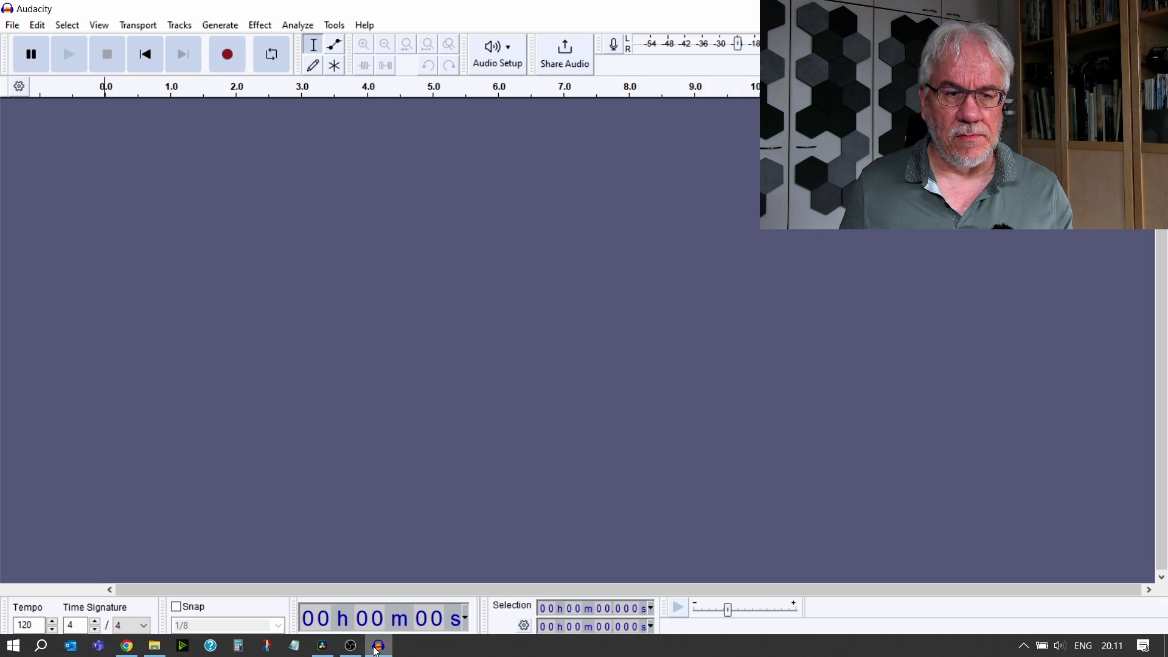
left_click(12, 25)
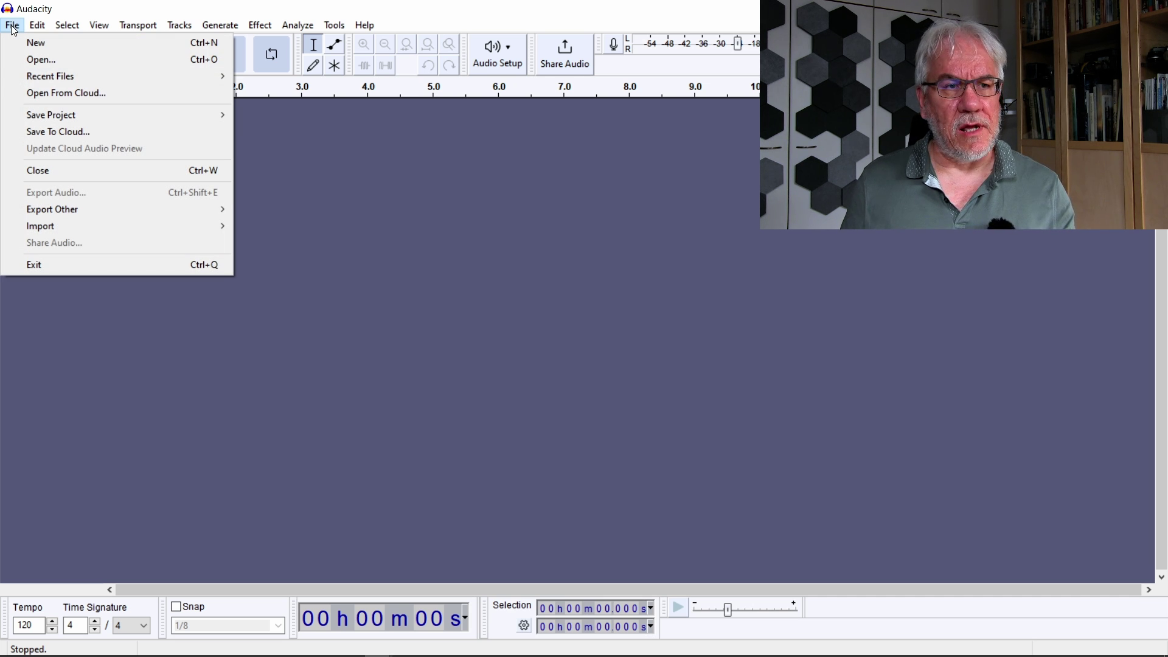
left_click(47, 58)
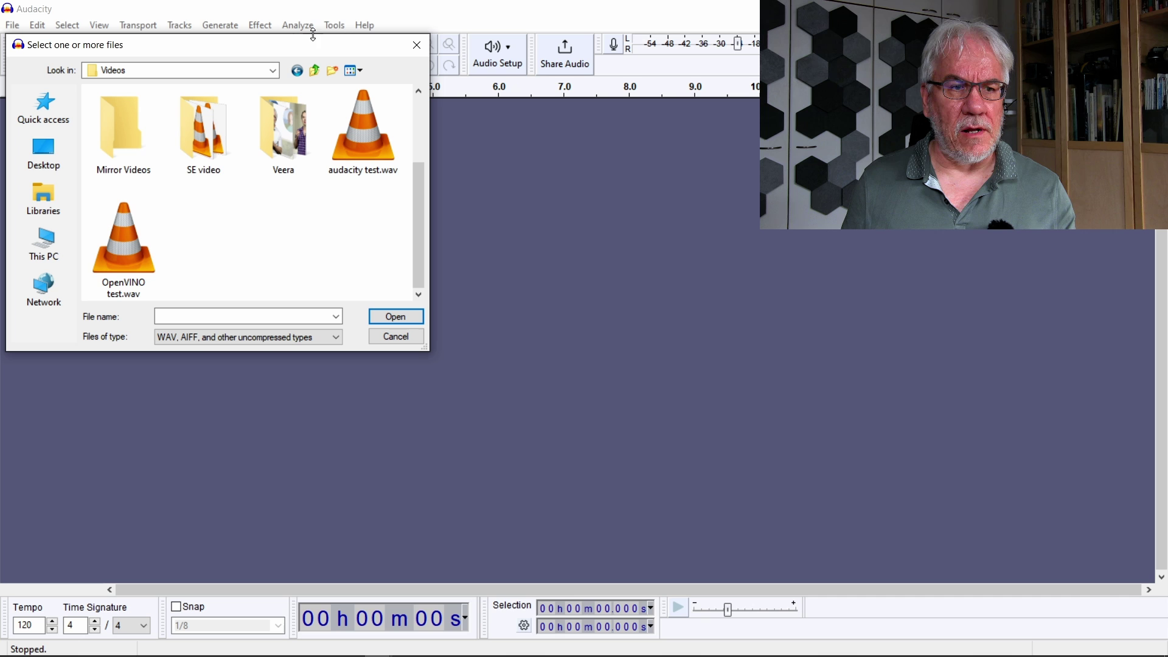
left_click(120, 254)
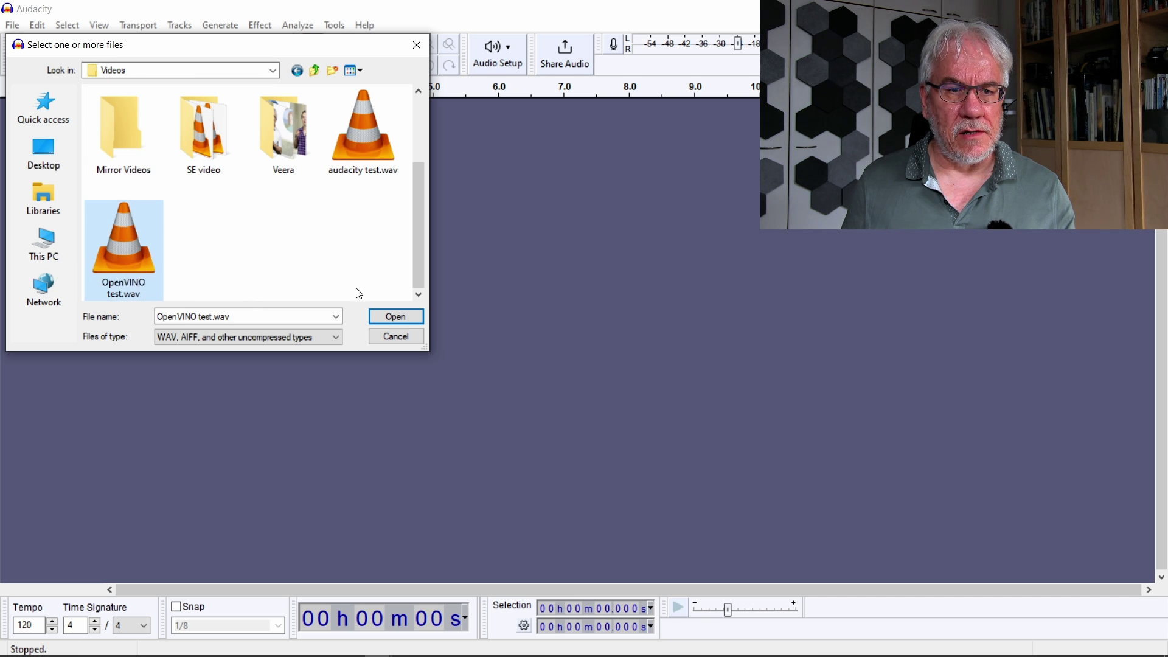
left_click(397, 319)
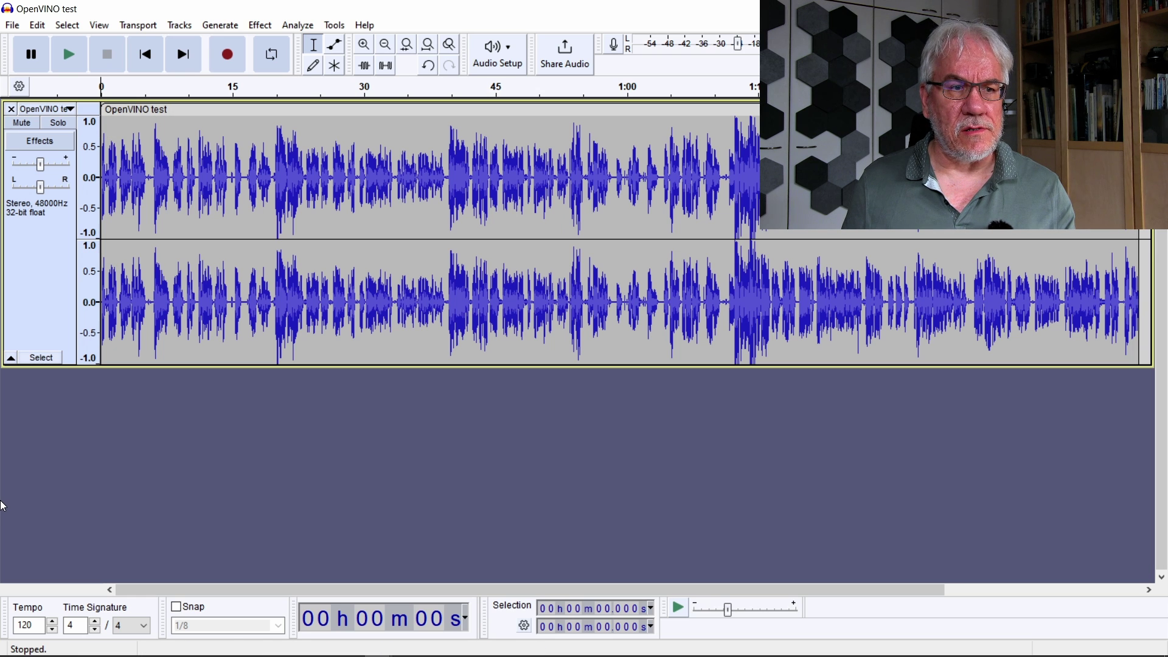
left_click(40, 290)
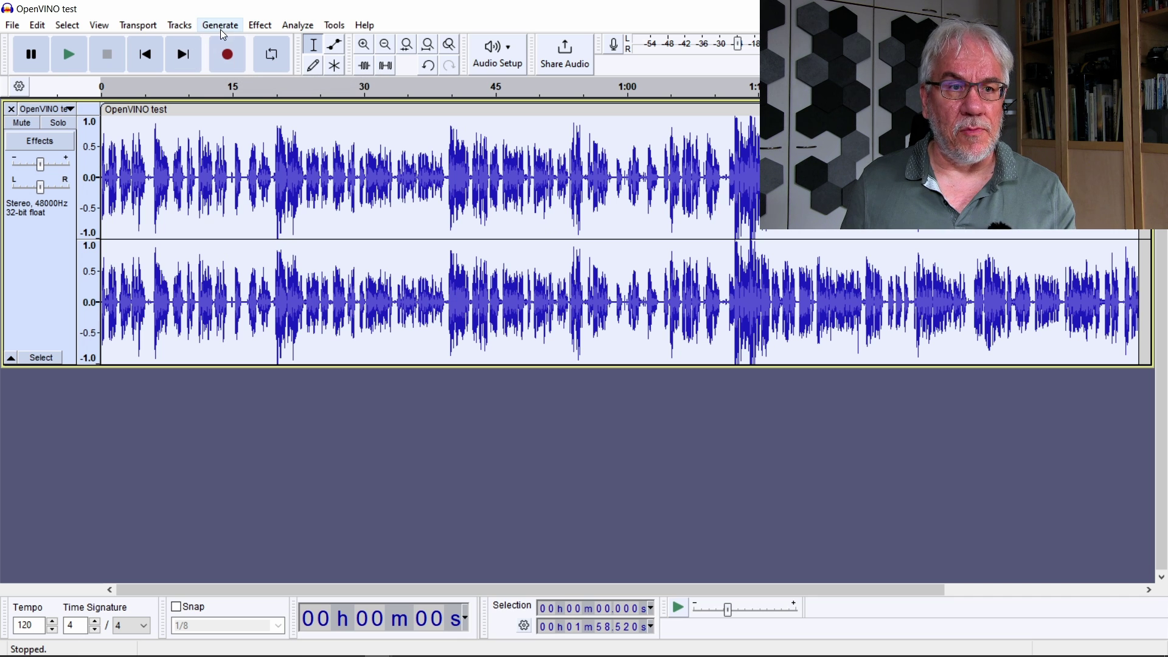
Step: Browse Effect > OpenVINO AI Effects, then open Analyze > OpenVINO Whisper Transcription instead
left_click(260, 25)
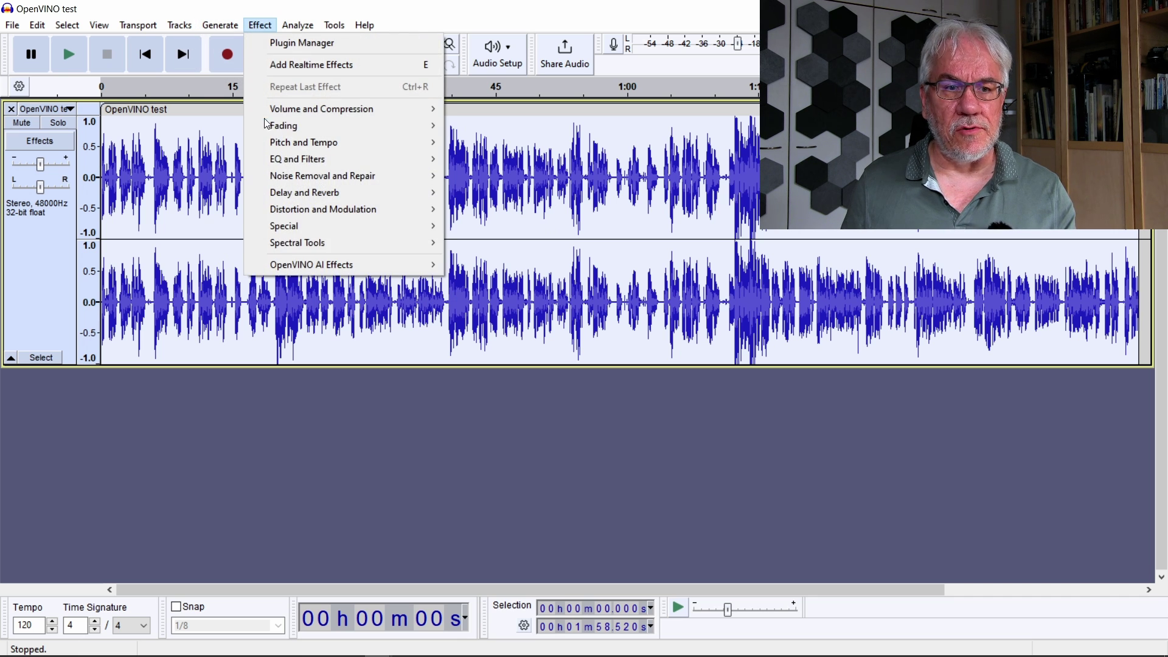
mouse_move(293, 267)
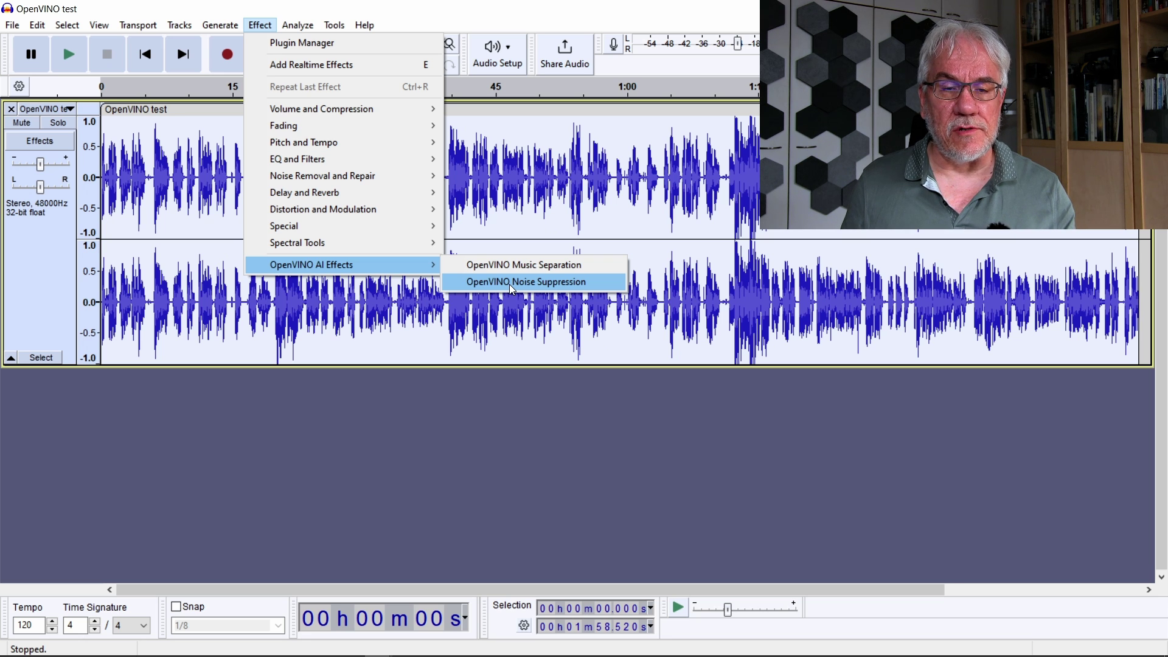
left_click(478, 17)
left_click(298, 25)
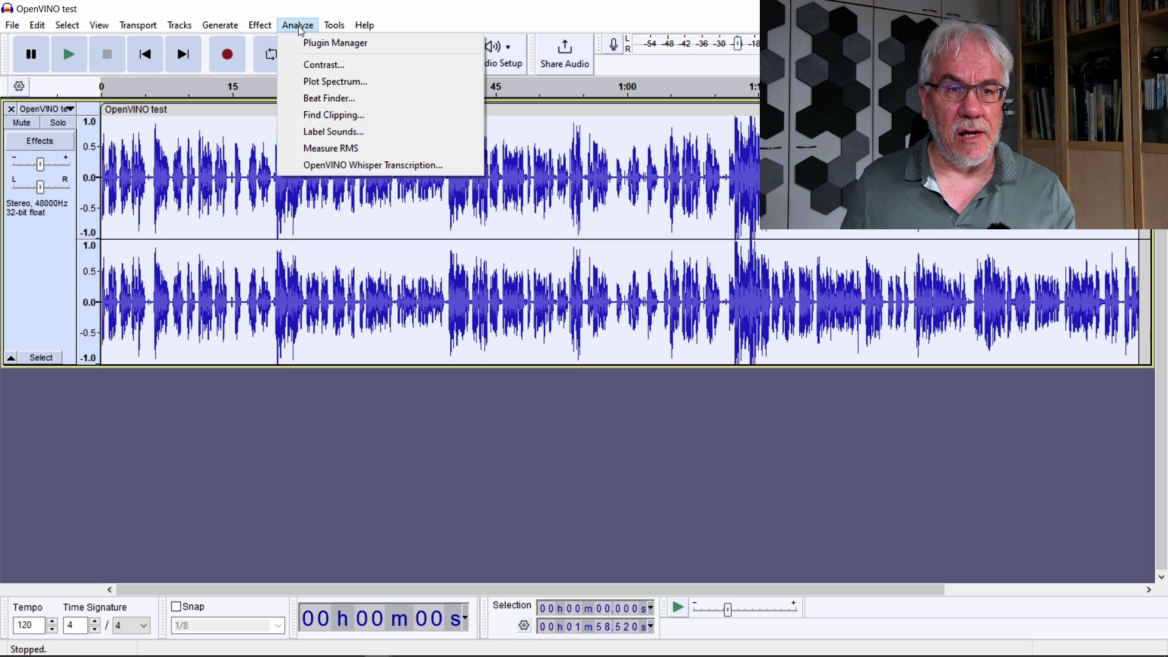
left_click(356, 165)
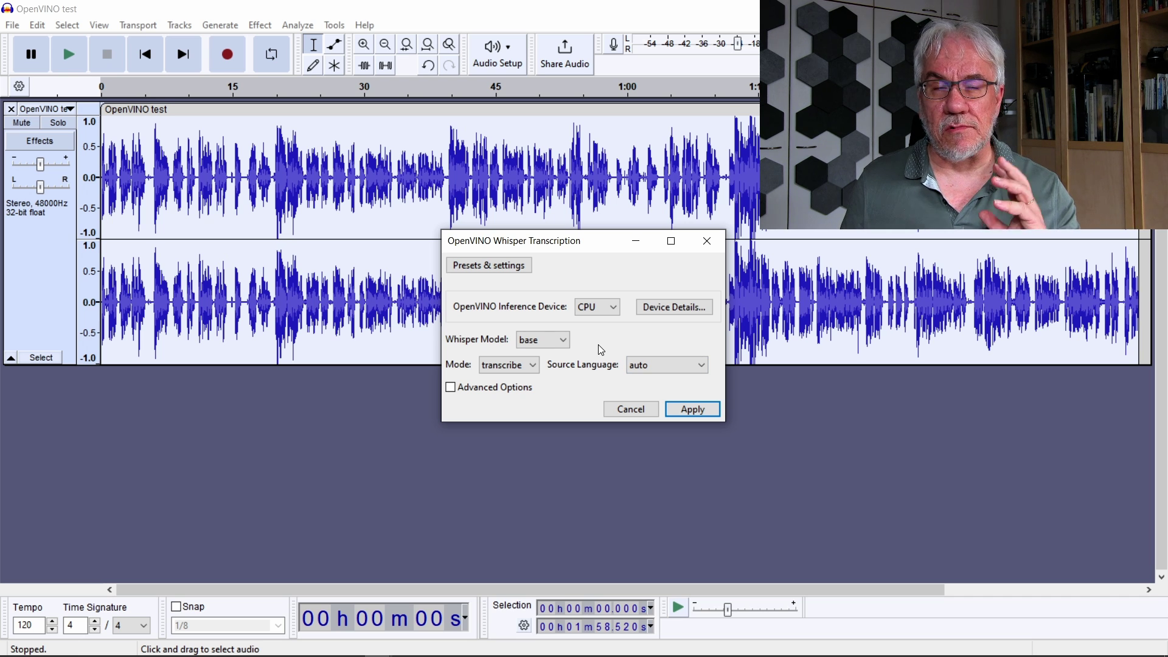
Step: Choose the large-v3 Whisper model and set the source language to english
left_click(615, 309)
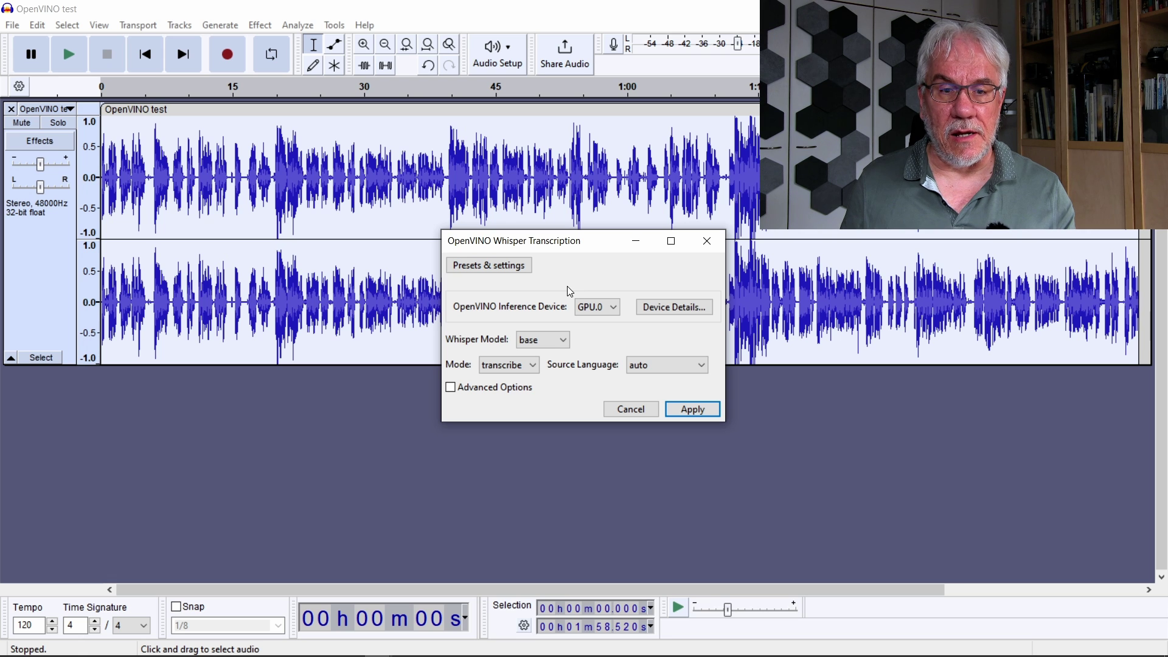
left_click(550, 341)
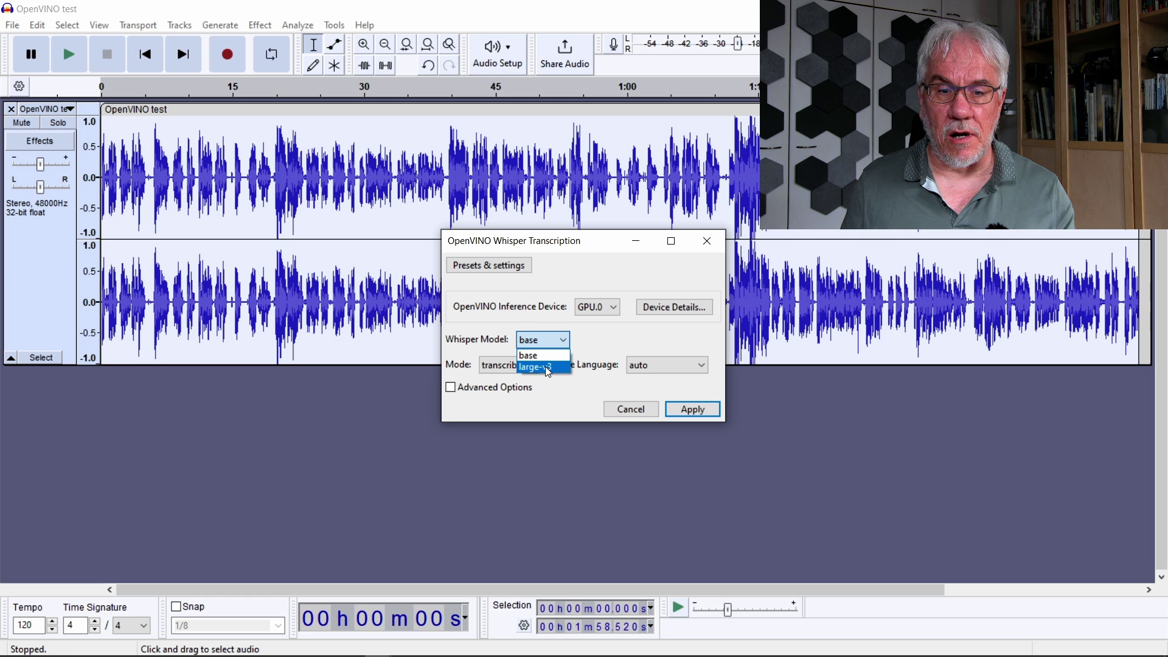
left_click(544, 368)
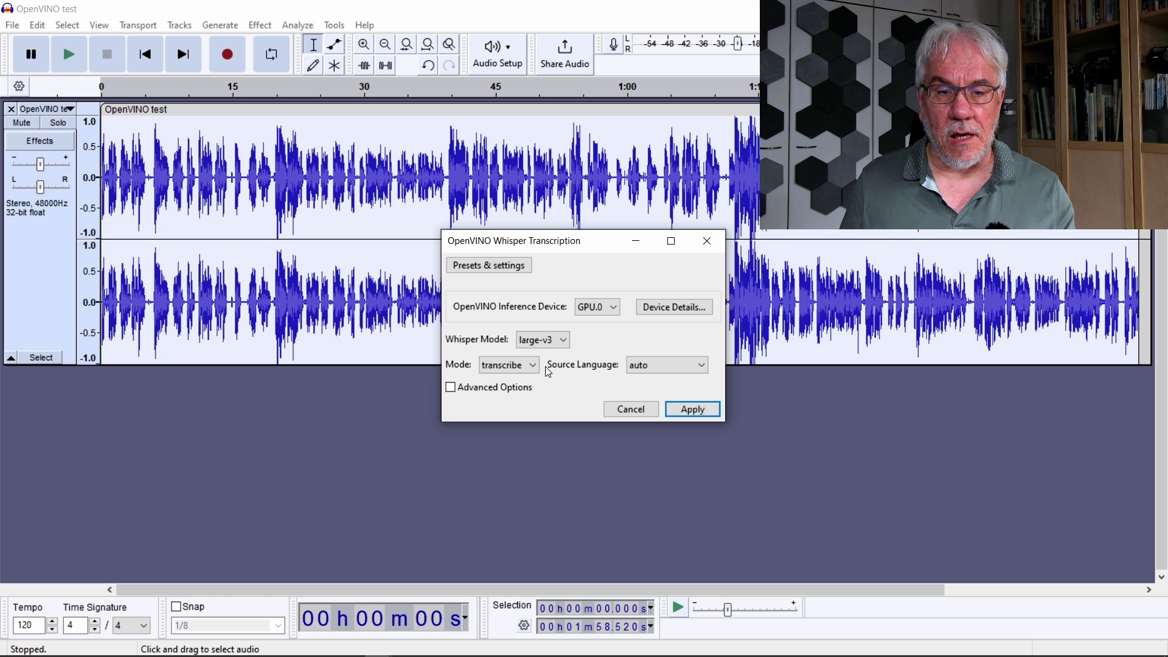
left_click(685, 365)
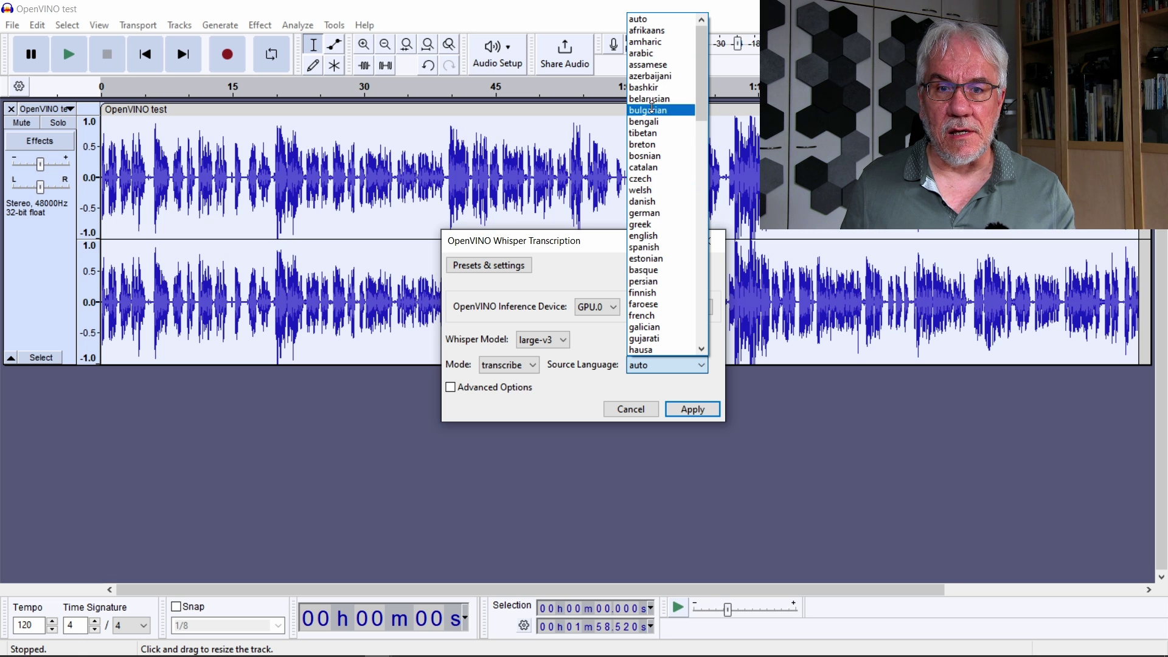
left_click(662, 236)
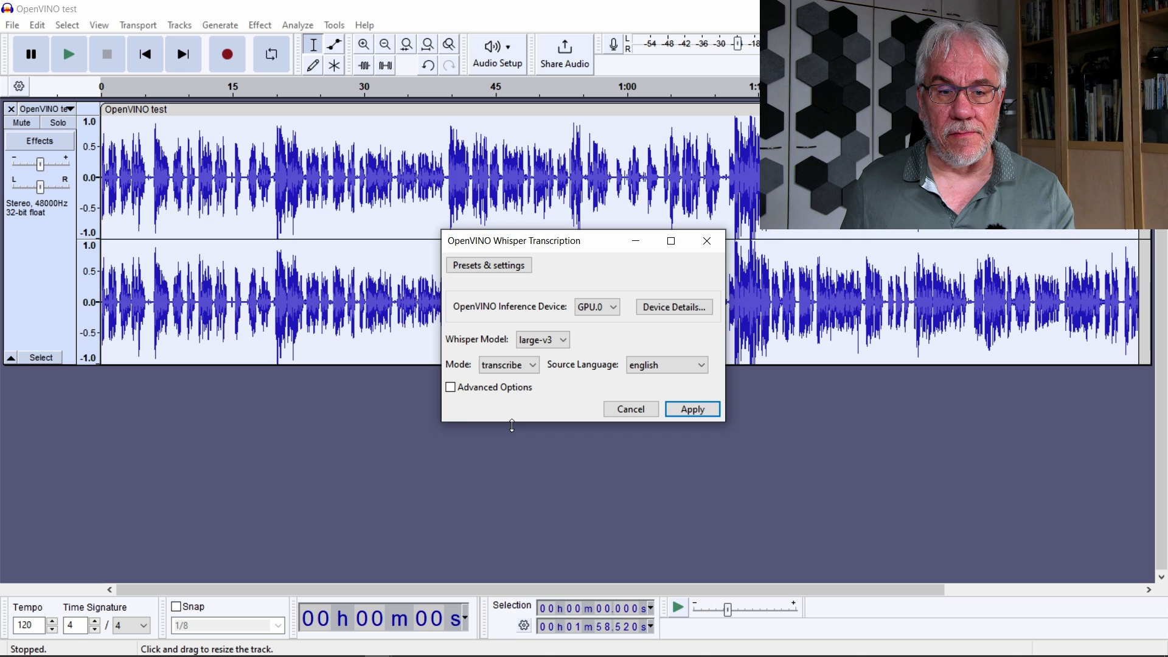
Step: Enable Advanced Options, set Max Segment Length to 60, and apply the transcription
left_click(450, 387)
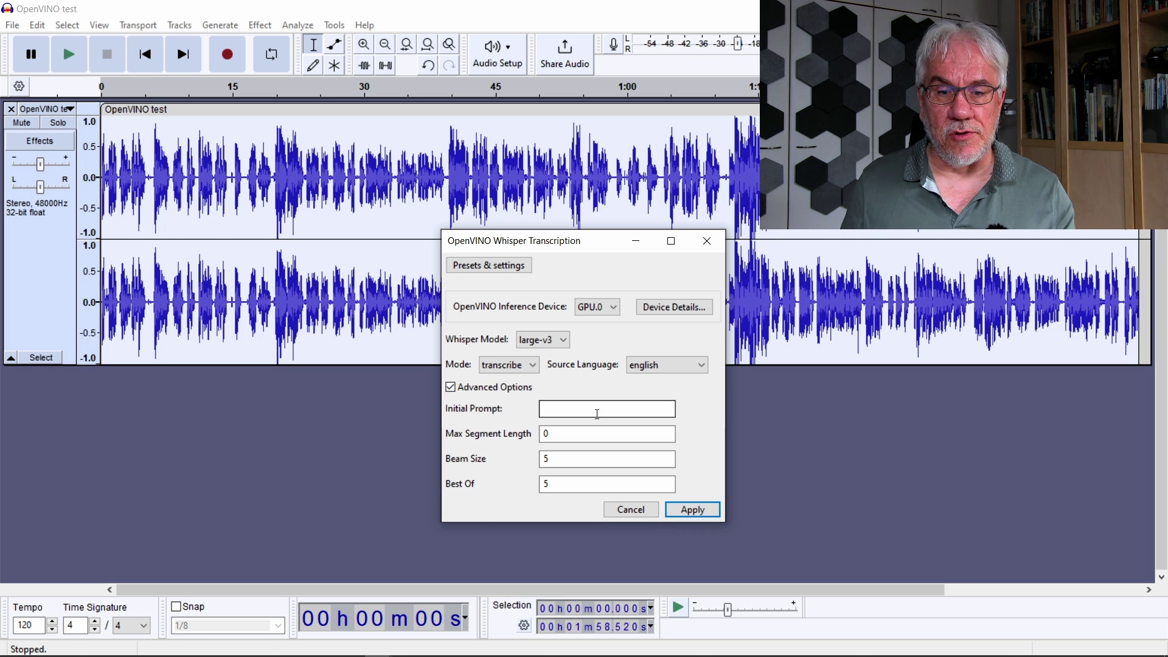
left_click(561, 436)
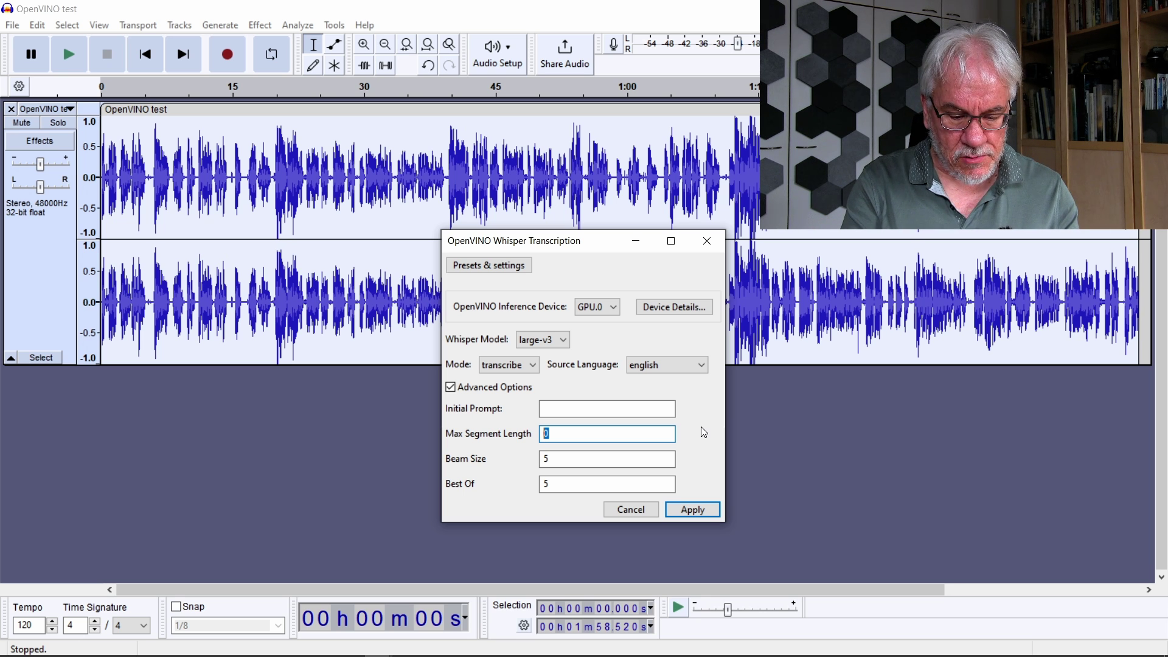
type("60")
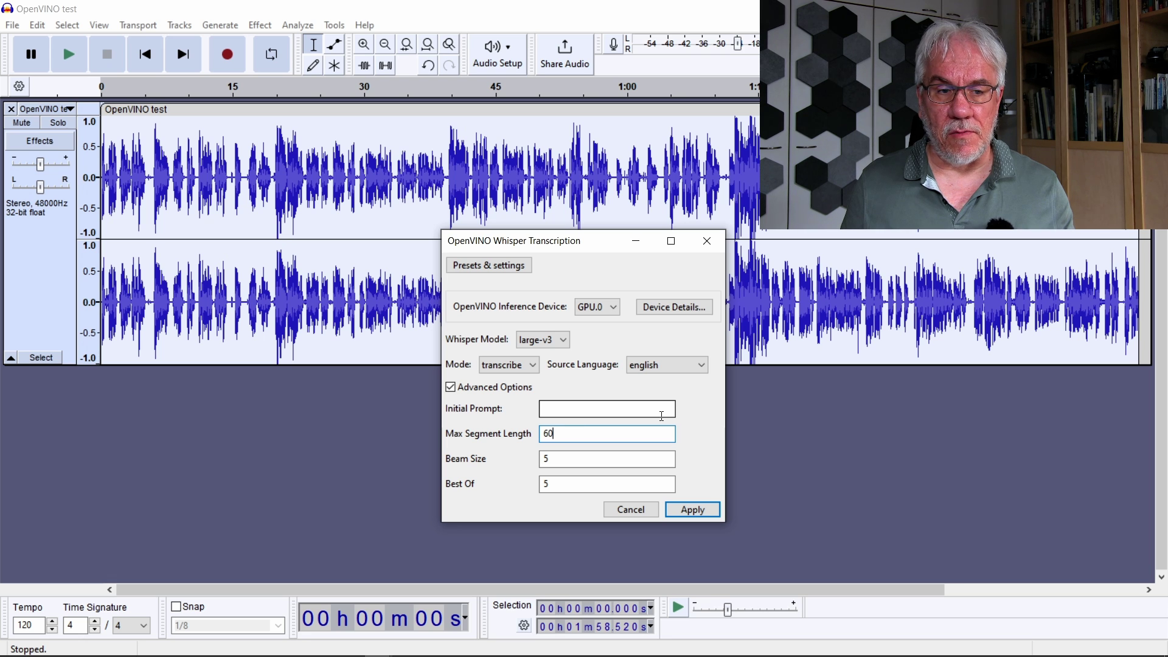
left_click(703, 516)
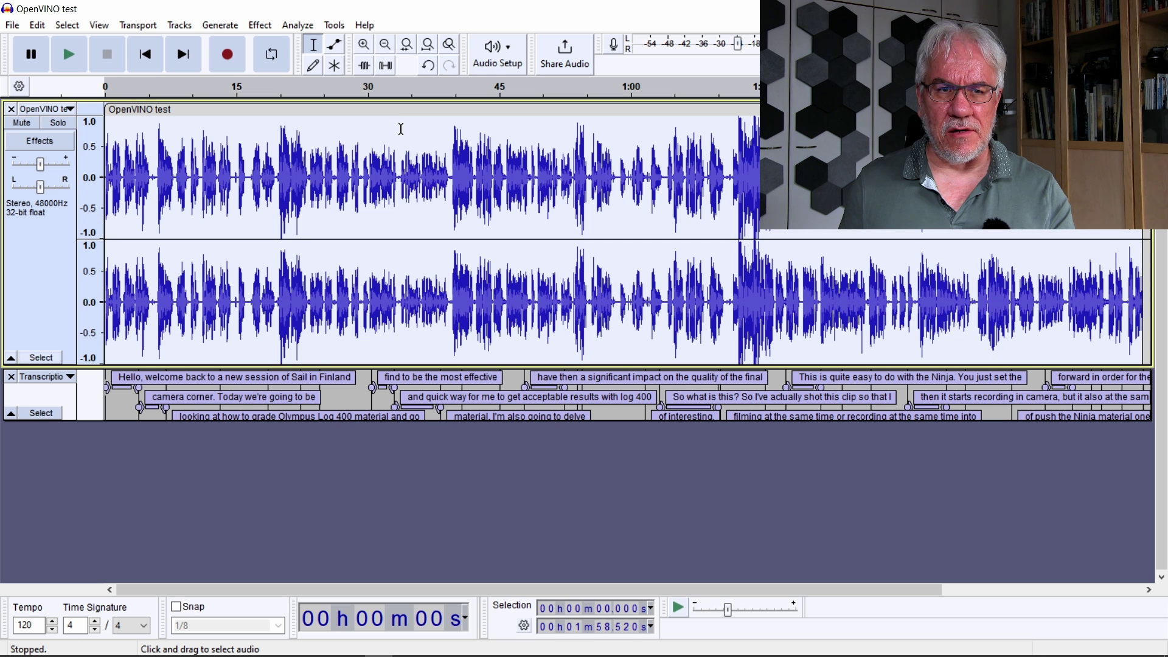
Step: Zoom to the timeline start and change the second label's 'camera corner' to 'Camera Corner'
left_click(365, 48)
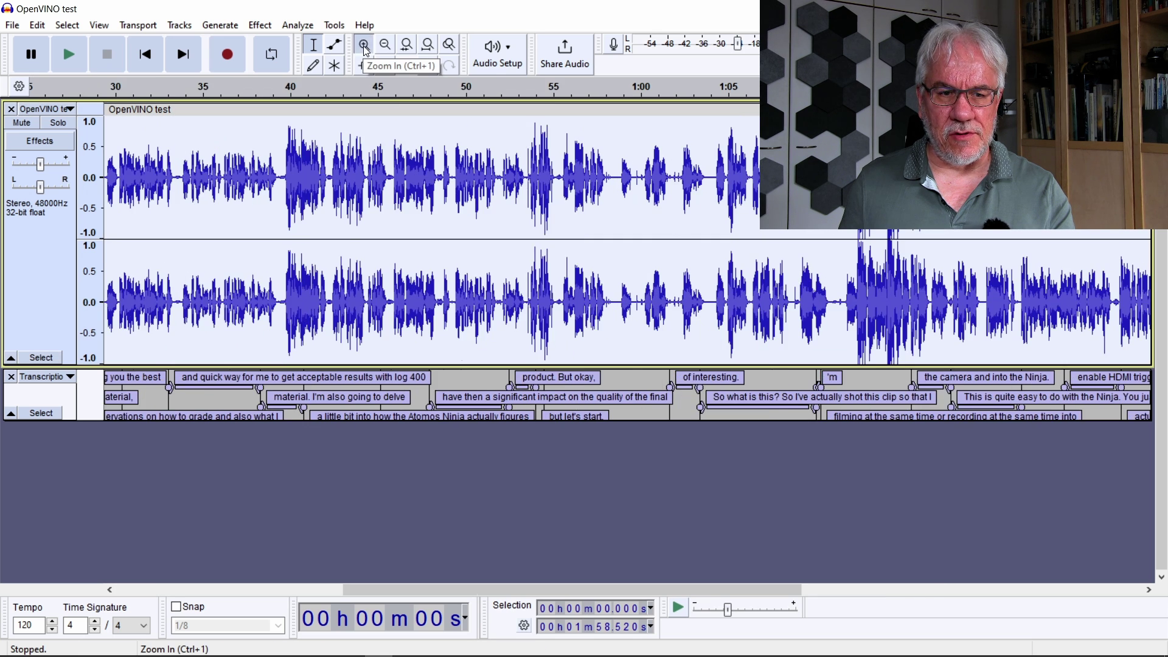
double_click(365, 49)
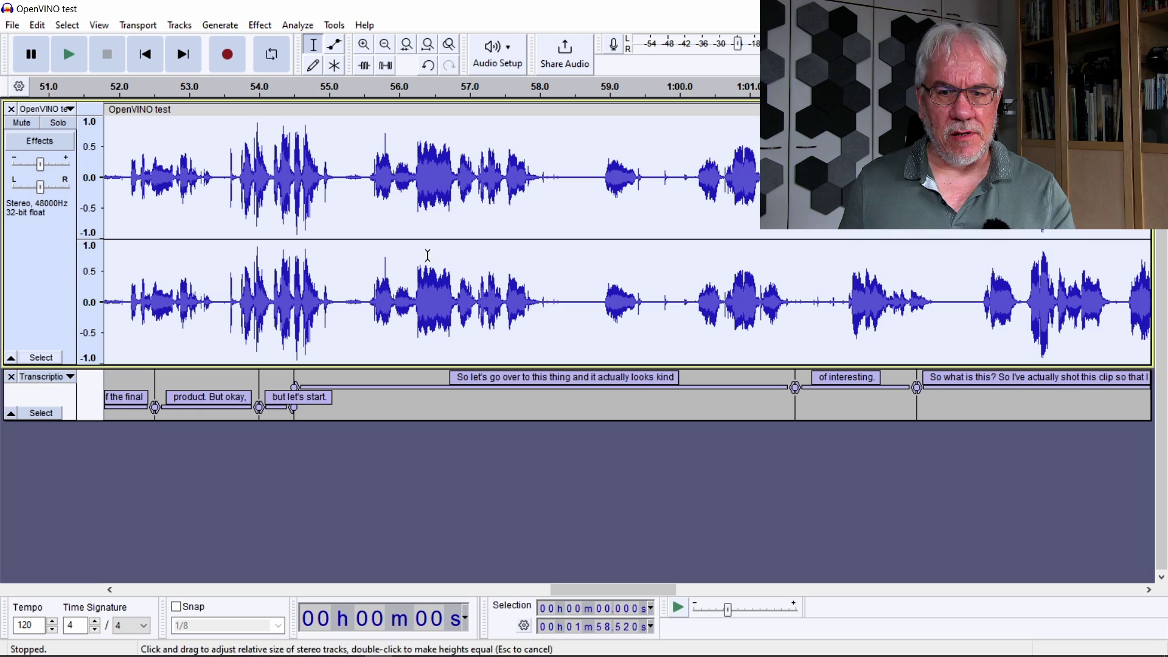
left_click_drag(604, 590, 157, 590)
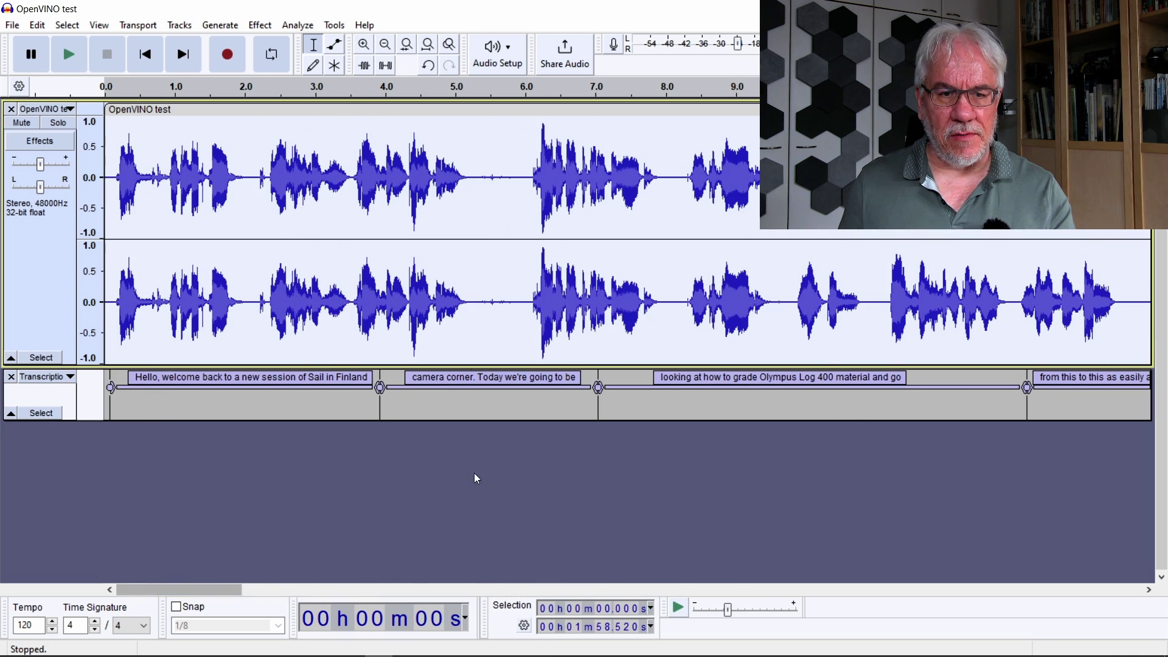
left_click(492, 378)
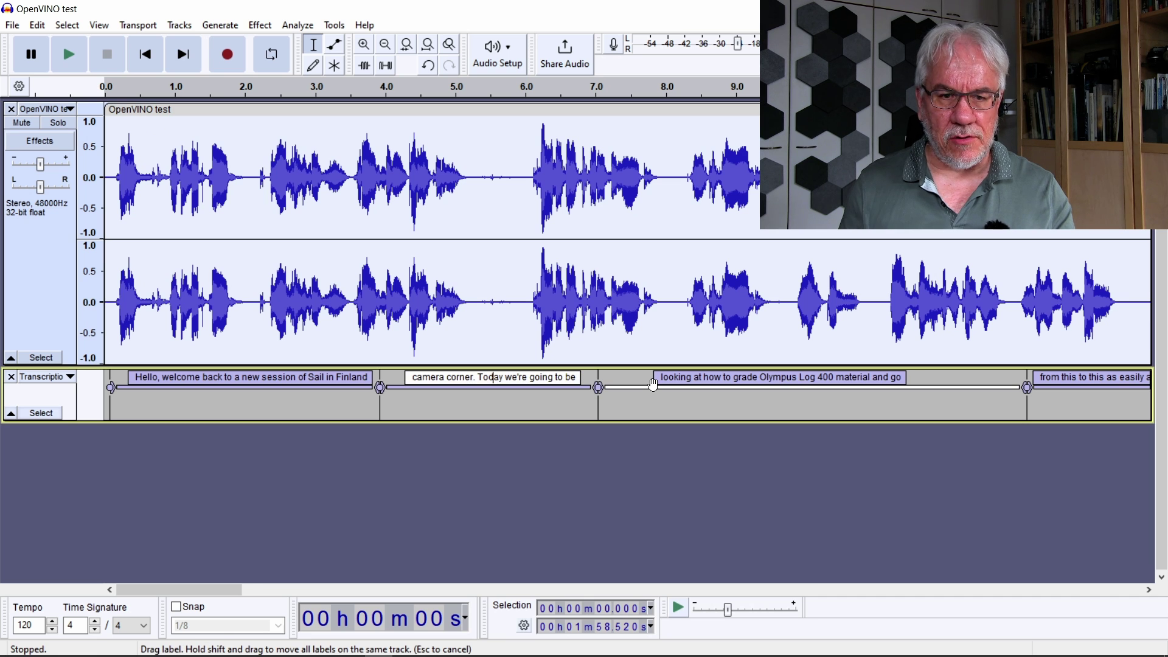
key("Right")
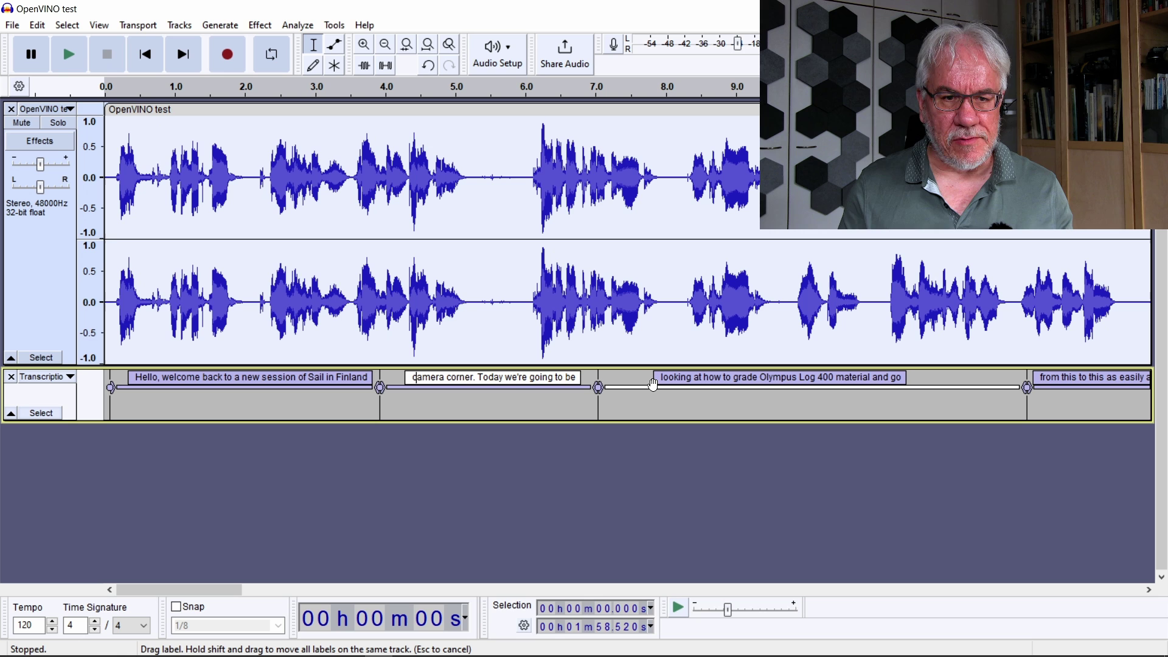
key("Delete")
type("C")
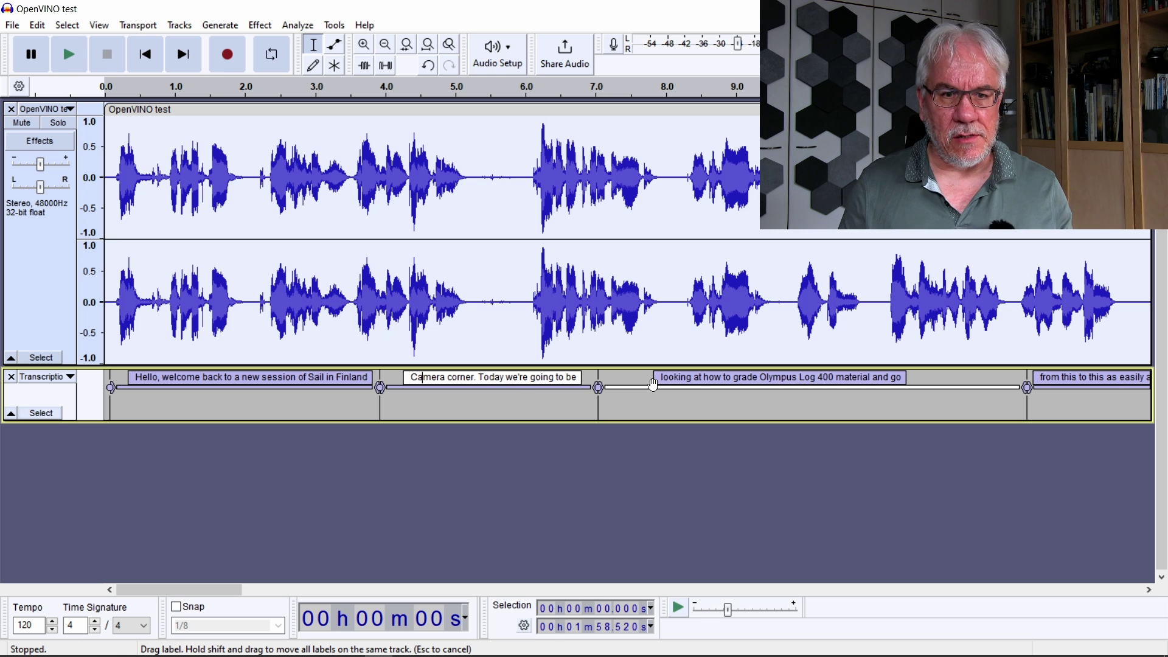
key("Right")
key("Right")
key("Right")
key("Right")
key("Delete")
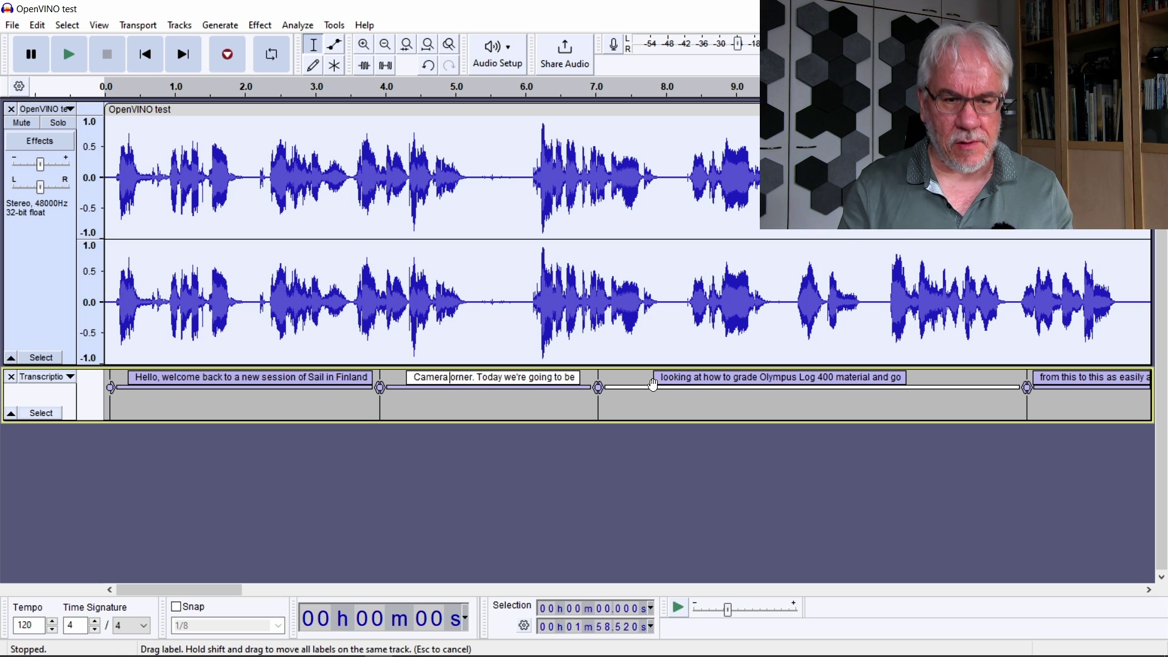
type("C")
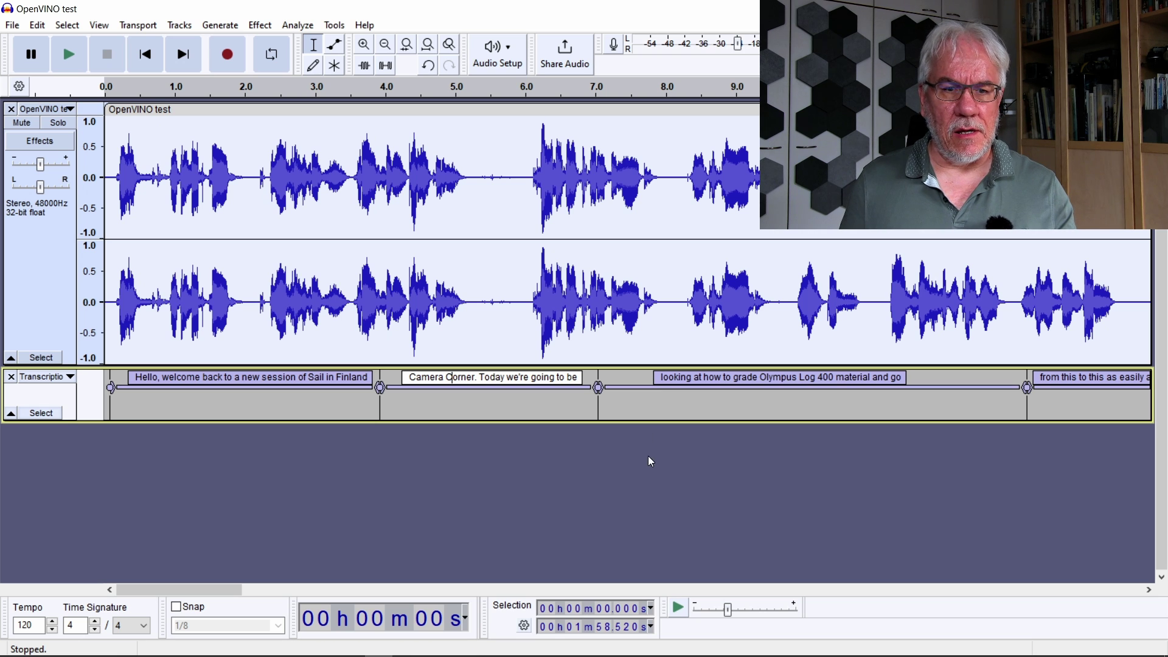
left_click(600, 478)
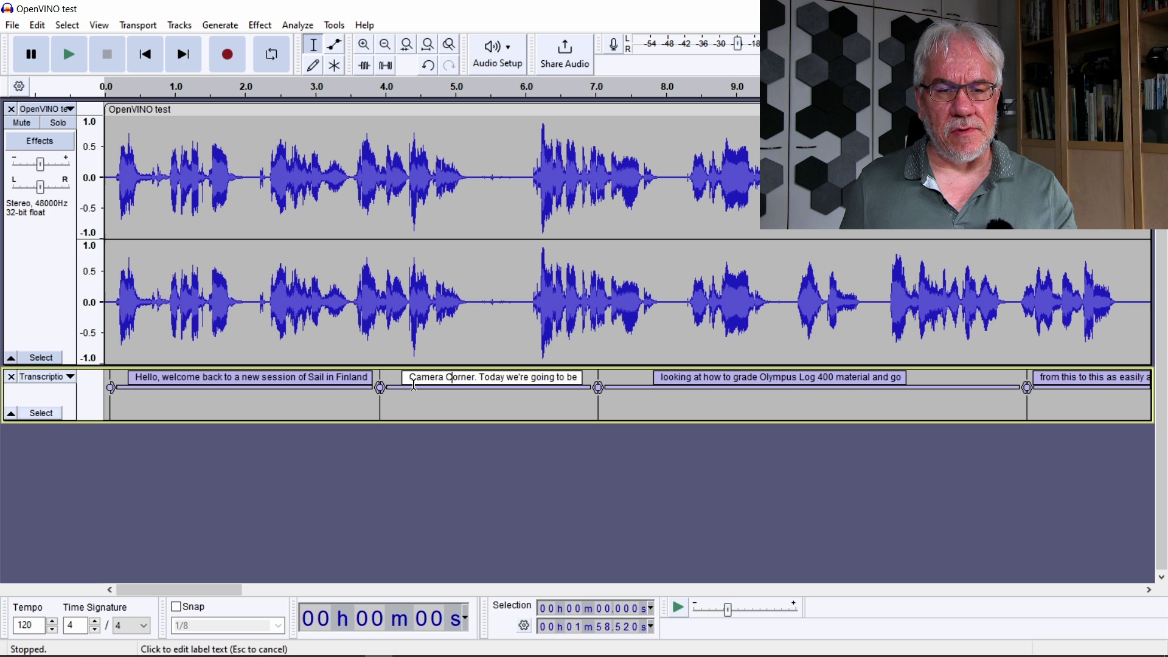
Step: Select the transcription label track and export its labels as SubRip (*.srt)
left_click(13, 25)
left_click(111, 416)
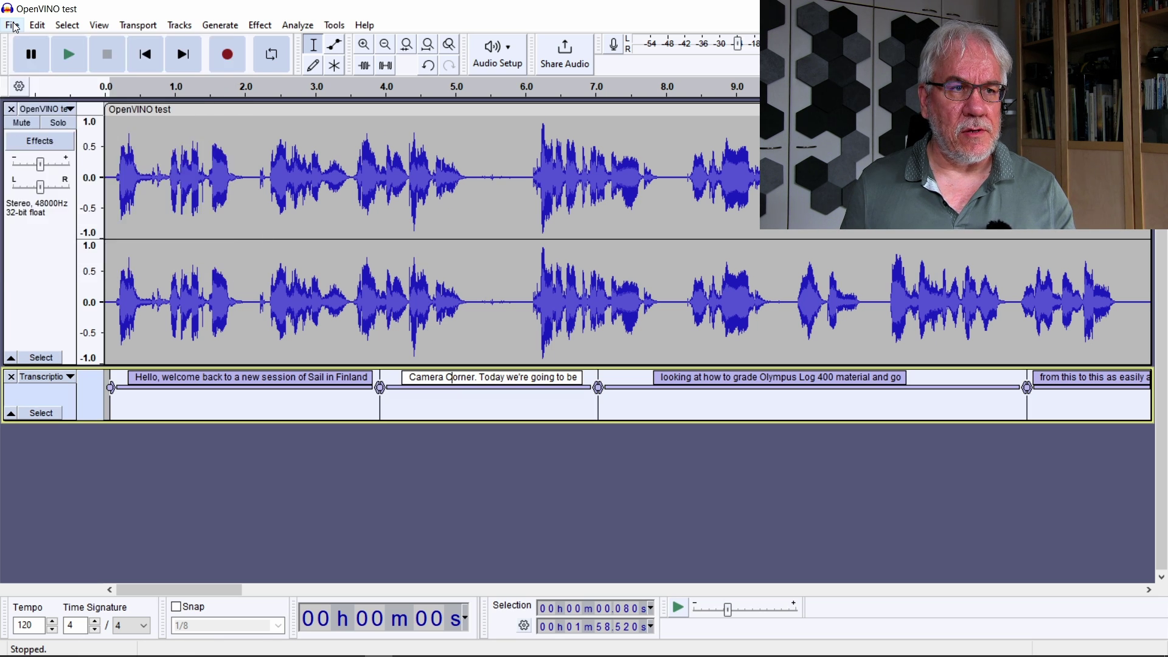
left_click(13, 26)
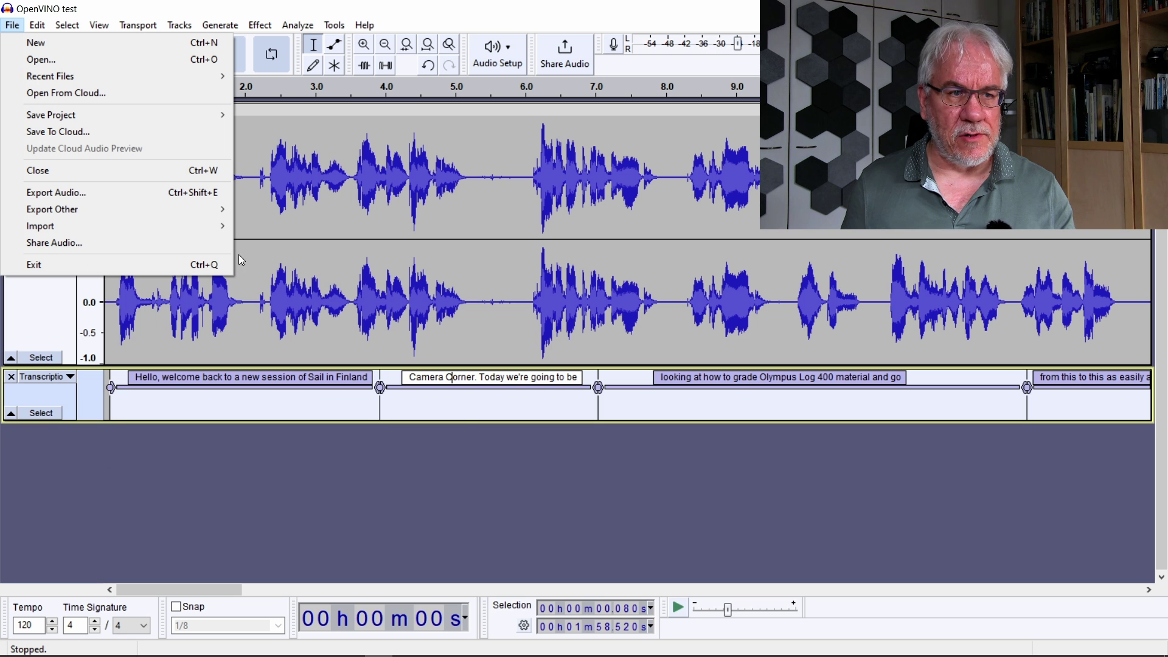
mouse_move(60, 211)
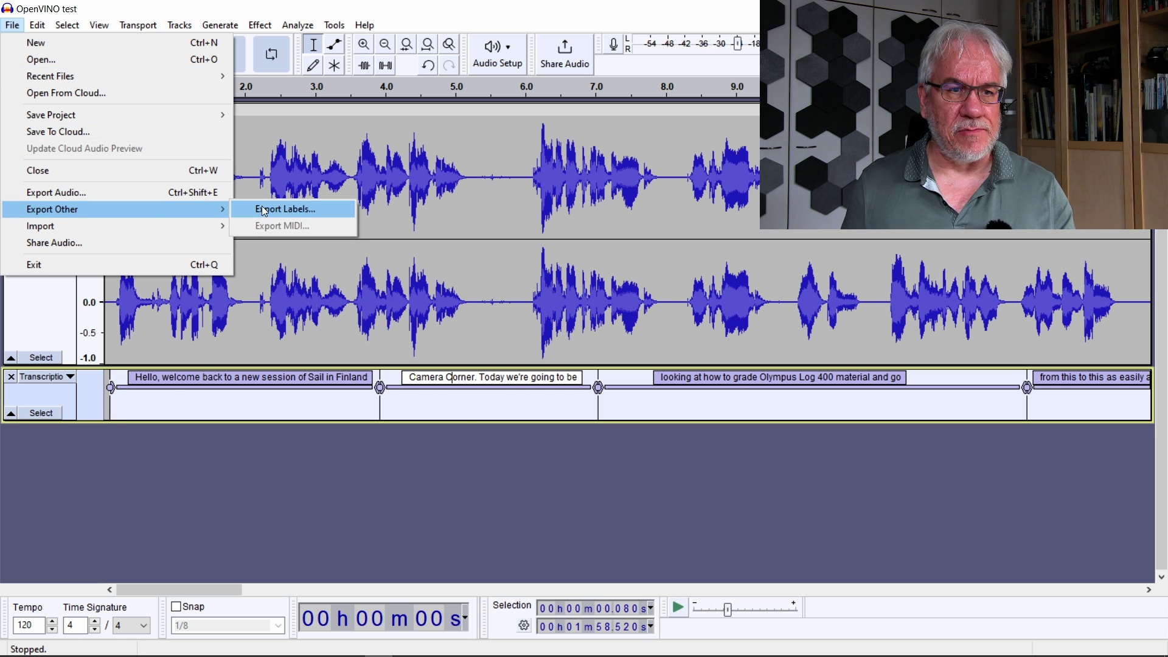
left_click(303, 216)
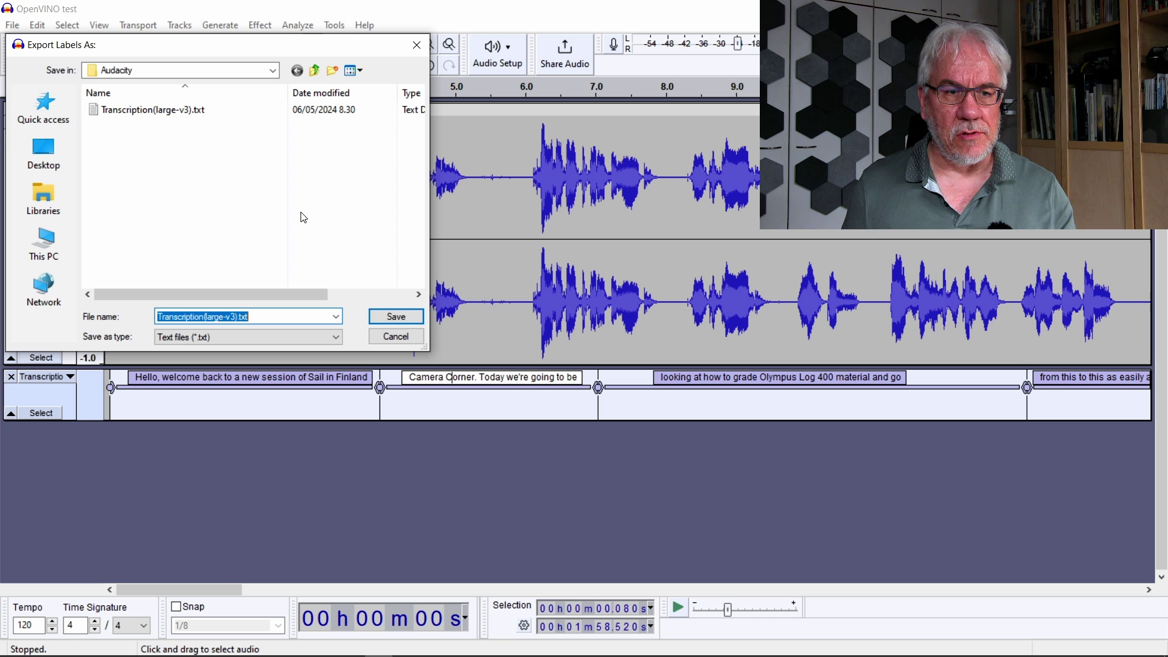
left_click(246, 337)
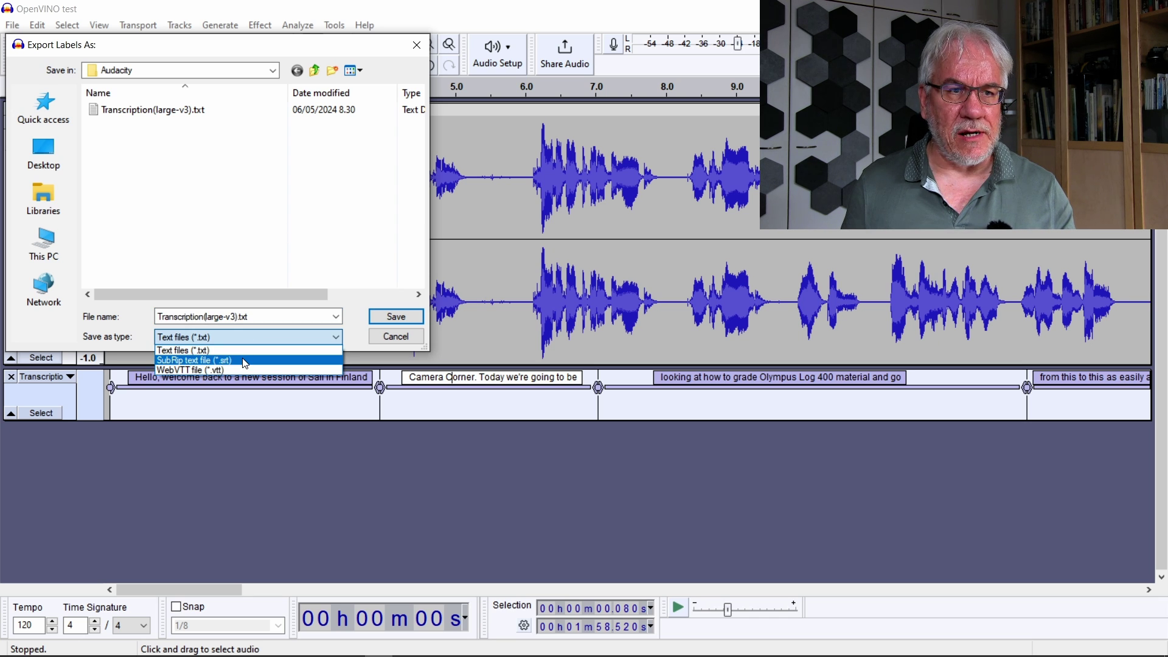
left_click(245, 360)
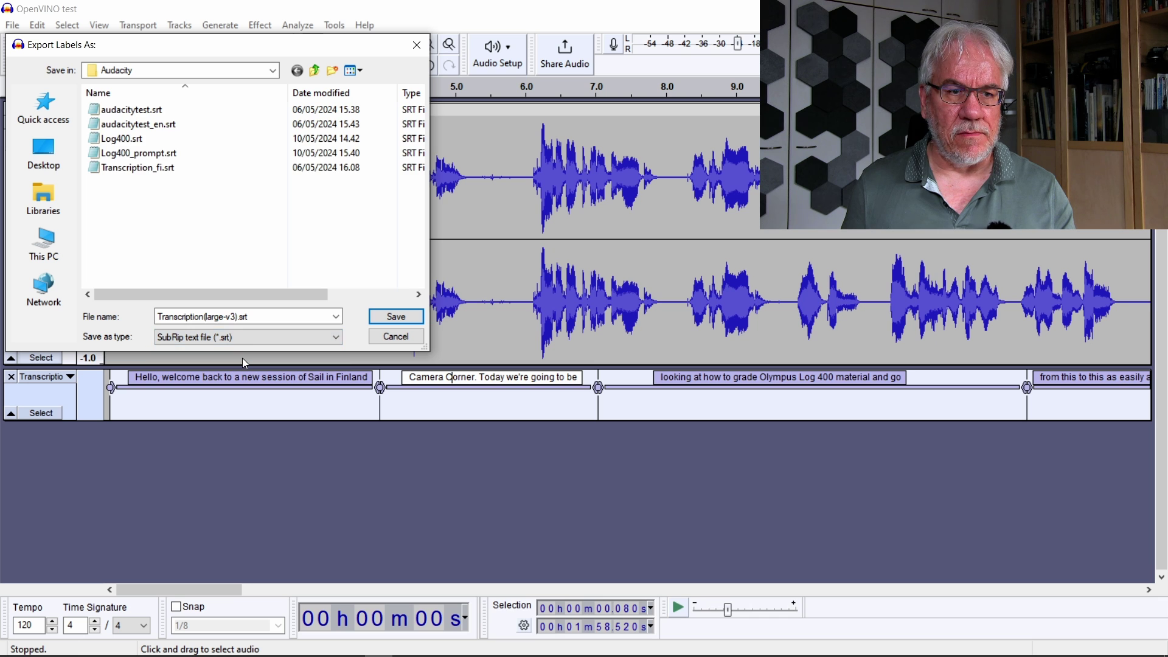
Step: Name the subtitle file OpenVINO test.srt and save it
left_click(252, 313)
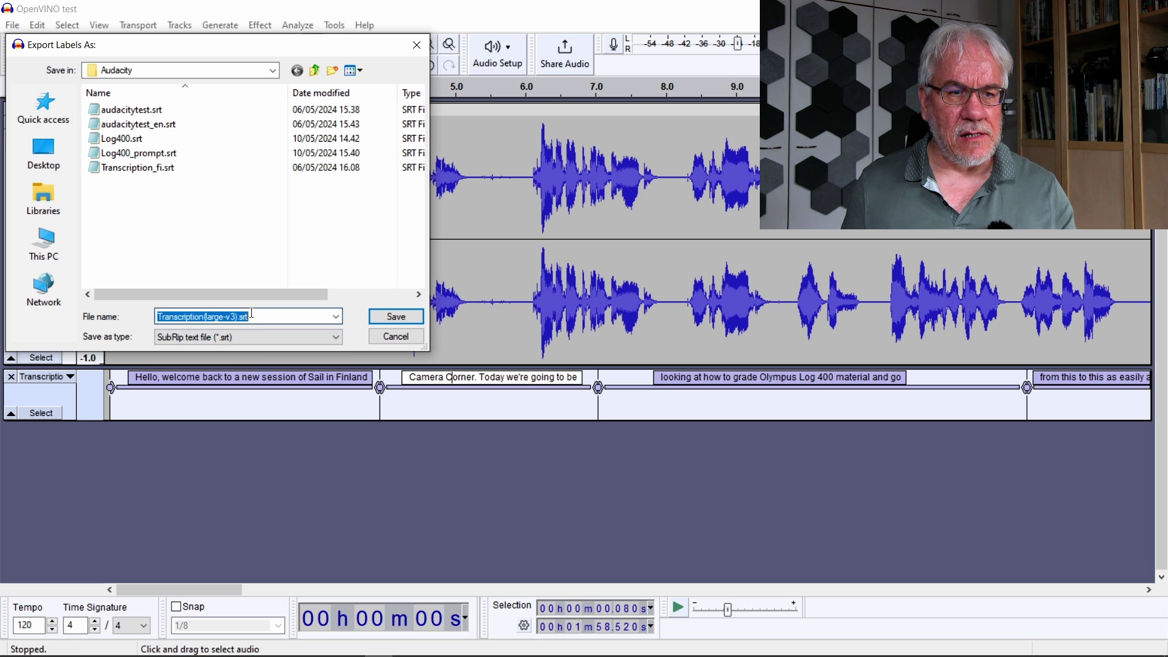
key("Home")
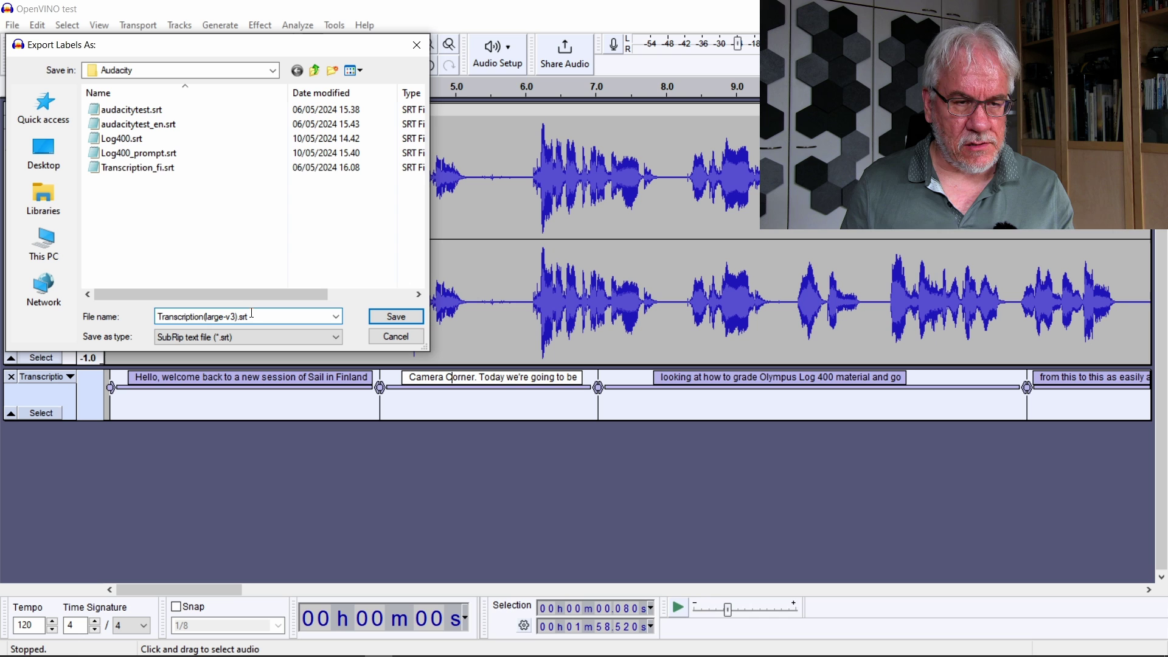
key("shift+Right")
key("shift+Right")
key("shift+Right")
key("shift+Right")
key("shift+Right")
key("shift+Right")
key("shift+Right")
key("shift+Right")
key("shift+Right")
key("shift+Right")
key("shift+Right")
key("shift+Right")
key("shift+Right")
key("shift+Right")
key("shift+Right")
key("shift+Right")
key("shift+Right")
key("shift+Right")
key("shift+Right")
key("shift+Right")
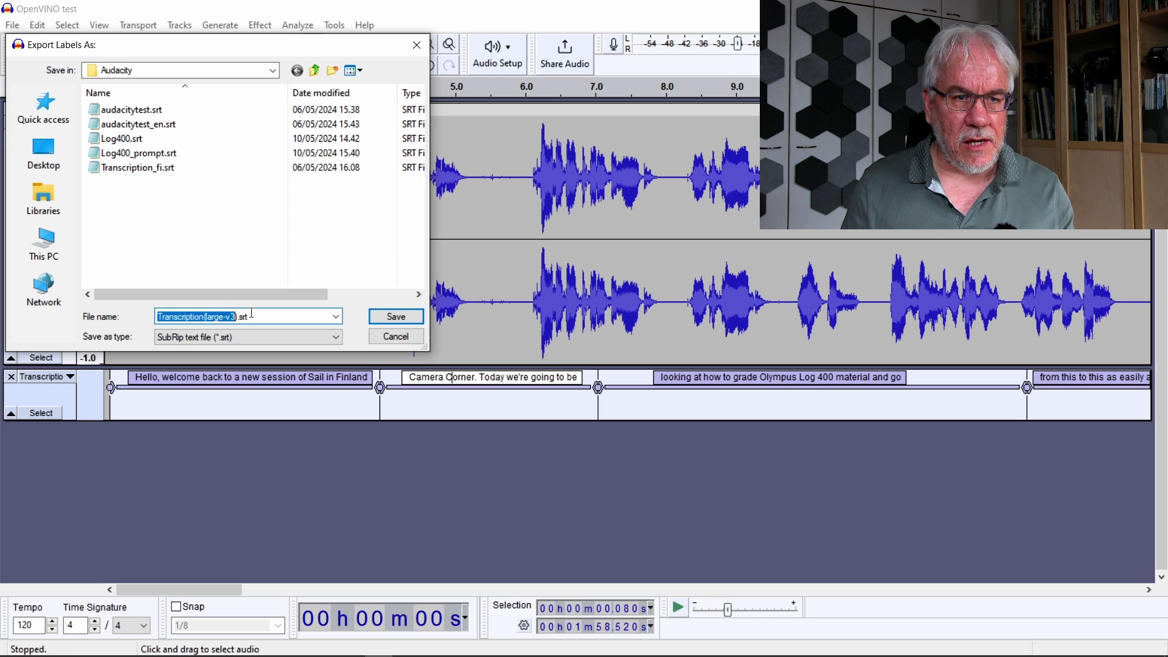
key("shift+Right")
key("BackSpace")
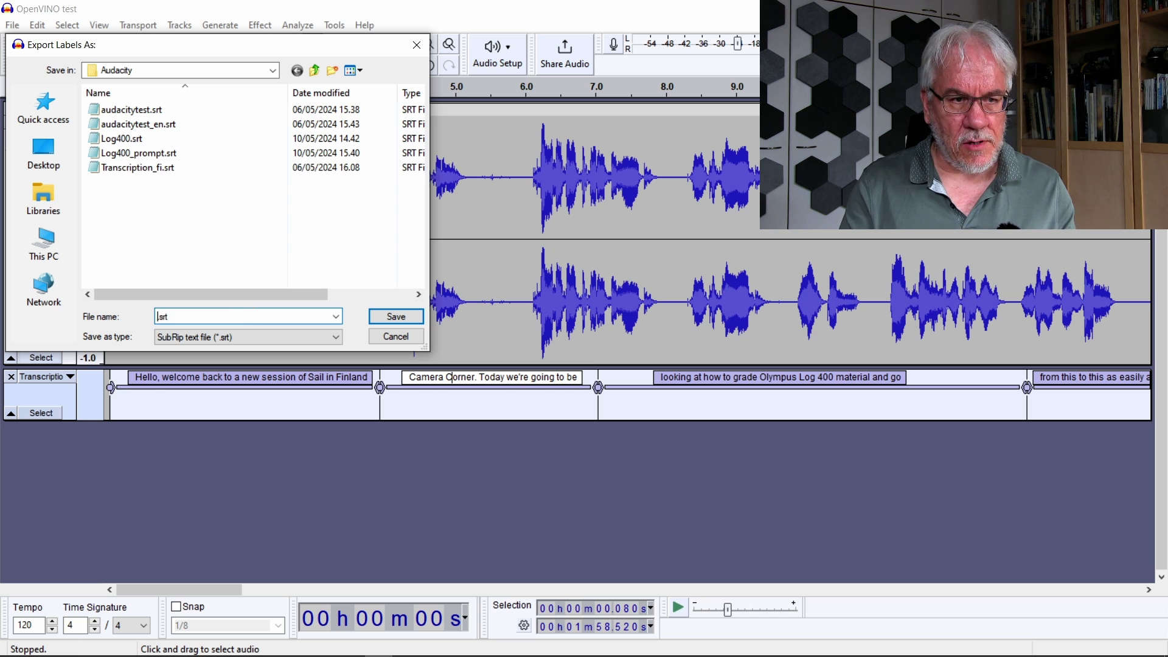
type("Open")
type("VINO te")
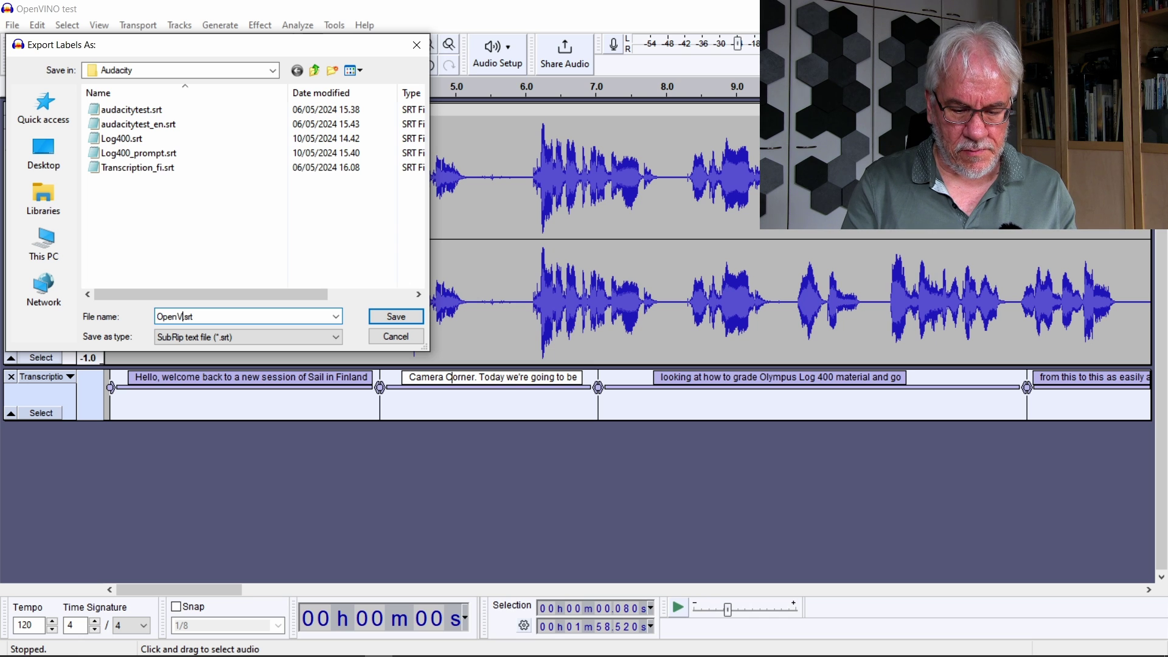
type("st")
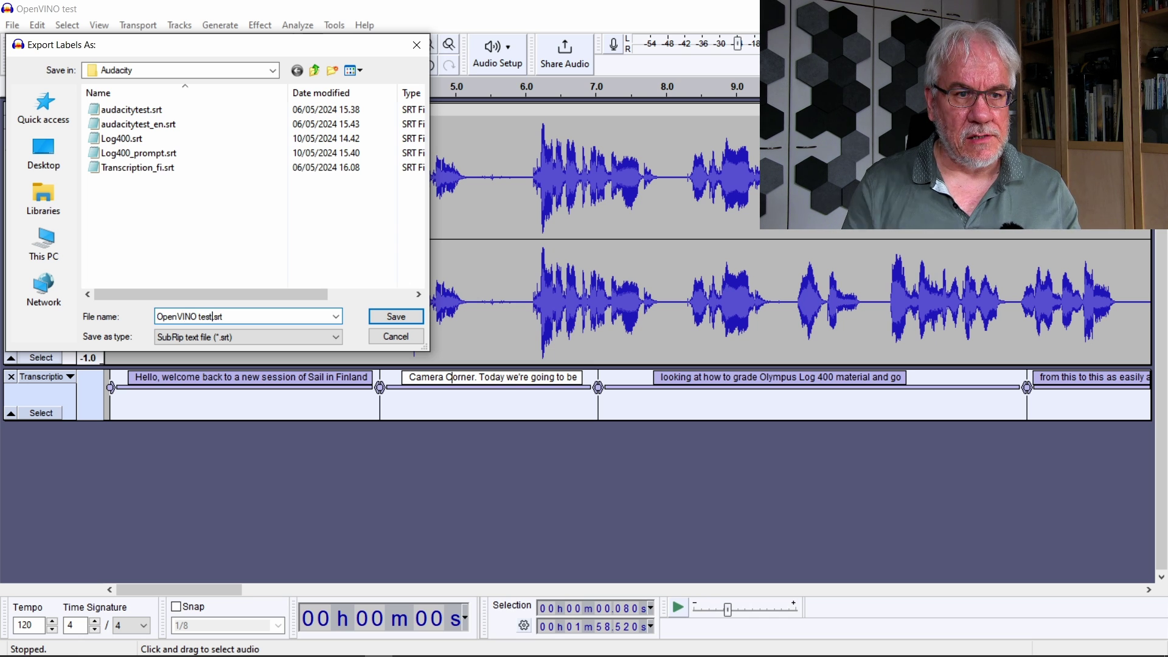
left_click(396, 318)
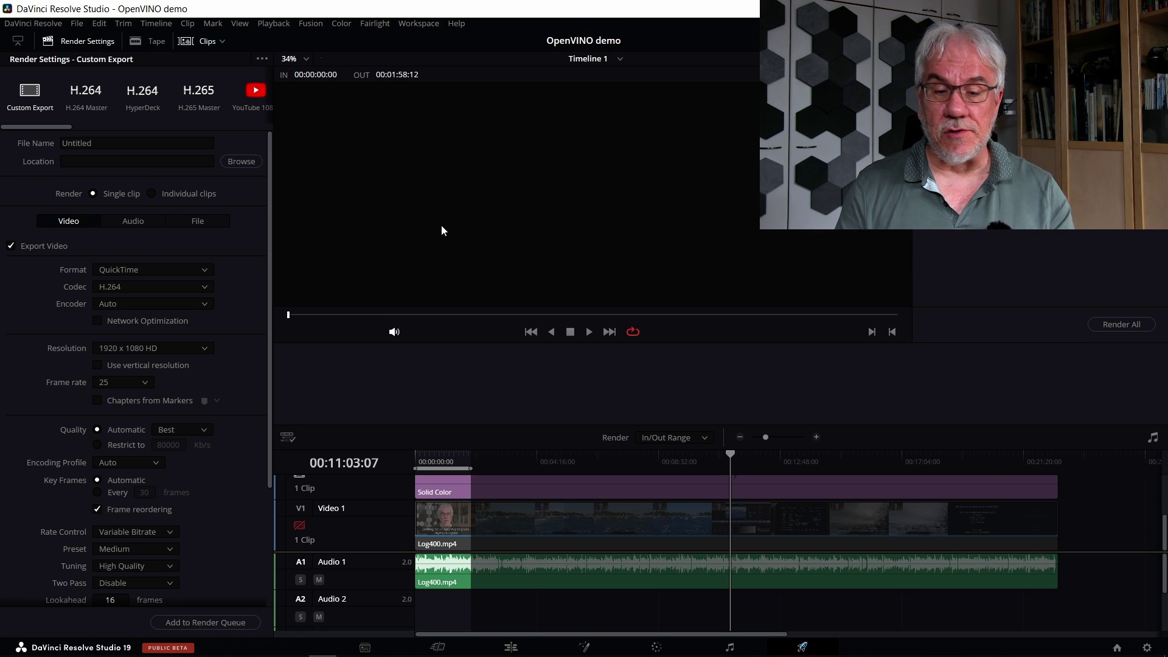
Step: On the Media page, drag OpenVINO test.srt from the Videos folder into the Master bin
left_click(365, 647)
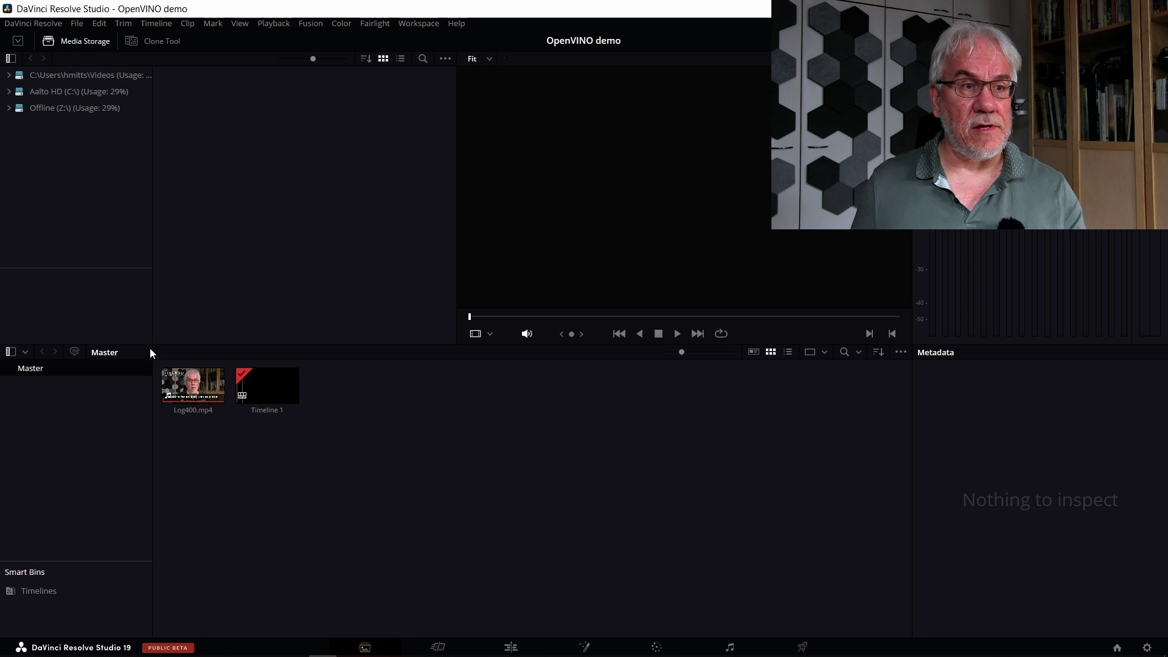
left_click(8, 75)
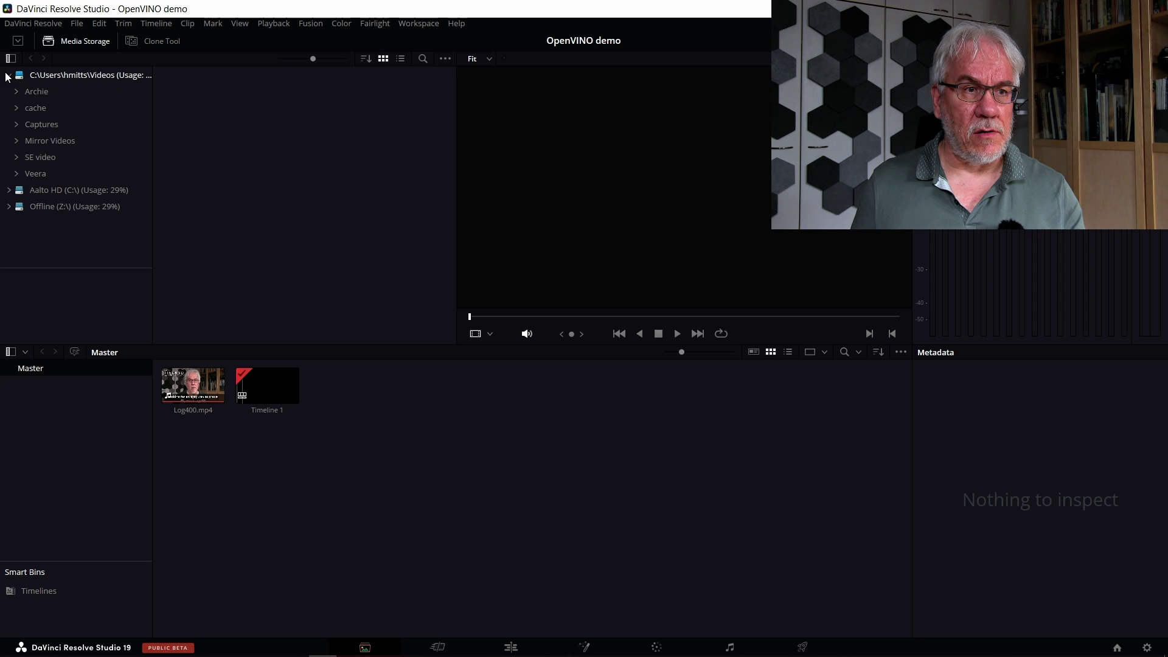
left_click(86, 76)
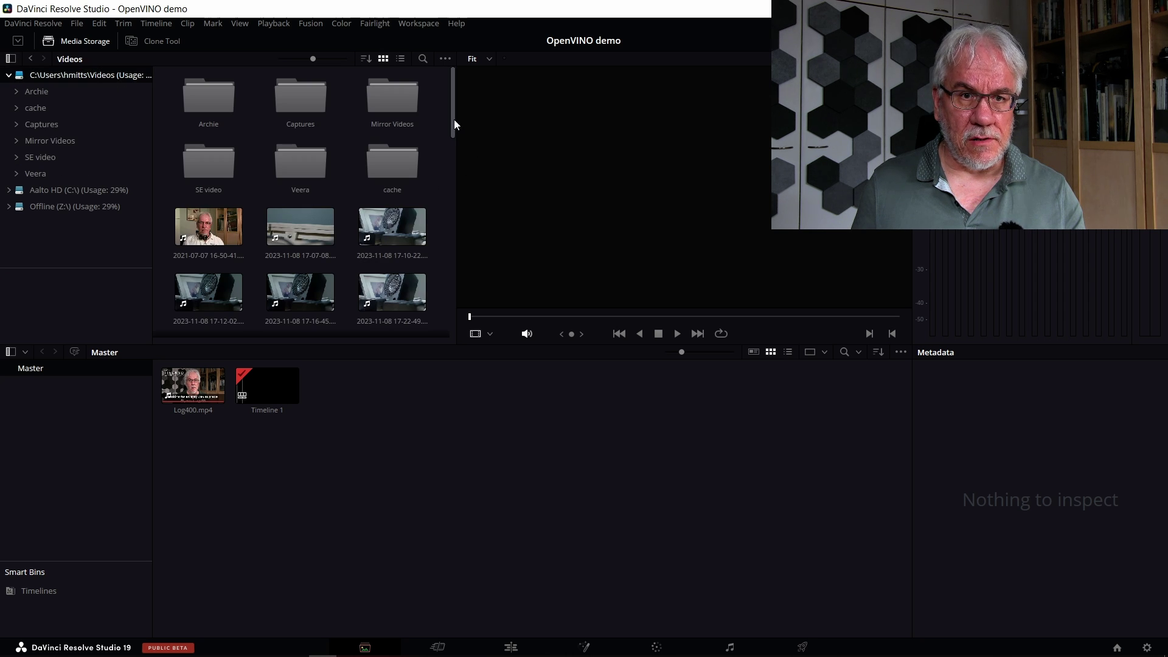
left_click_drag(454, 119, 462, 226)
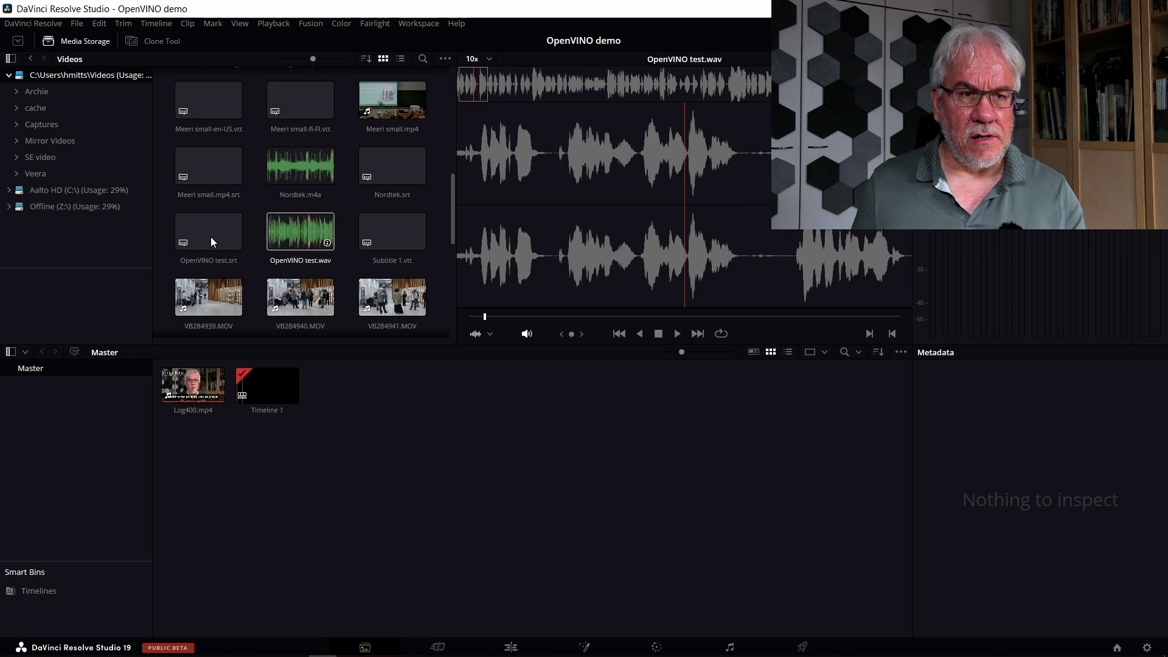
left_click(203, 236)
left_click_drag(202, 232, 382, 423)
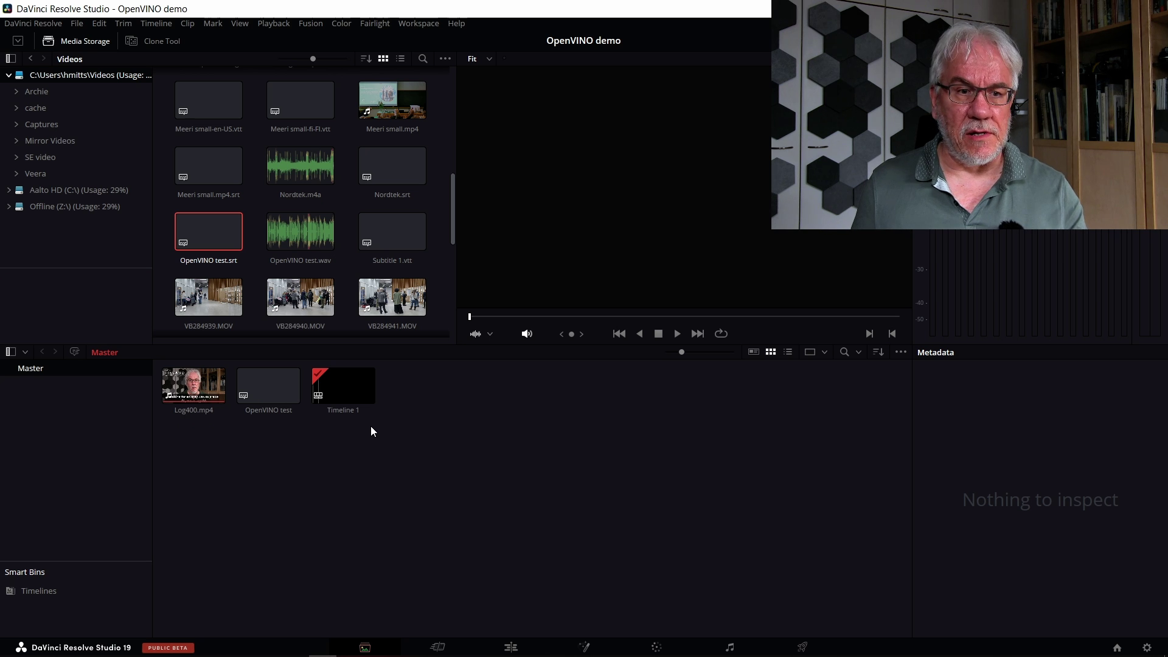
Step: On the Edit page, drag the OpenVINO test clip from the Media Pool onto Timeline 1
left_click(511, 648)
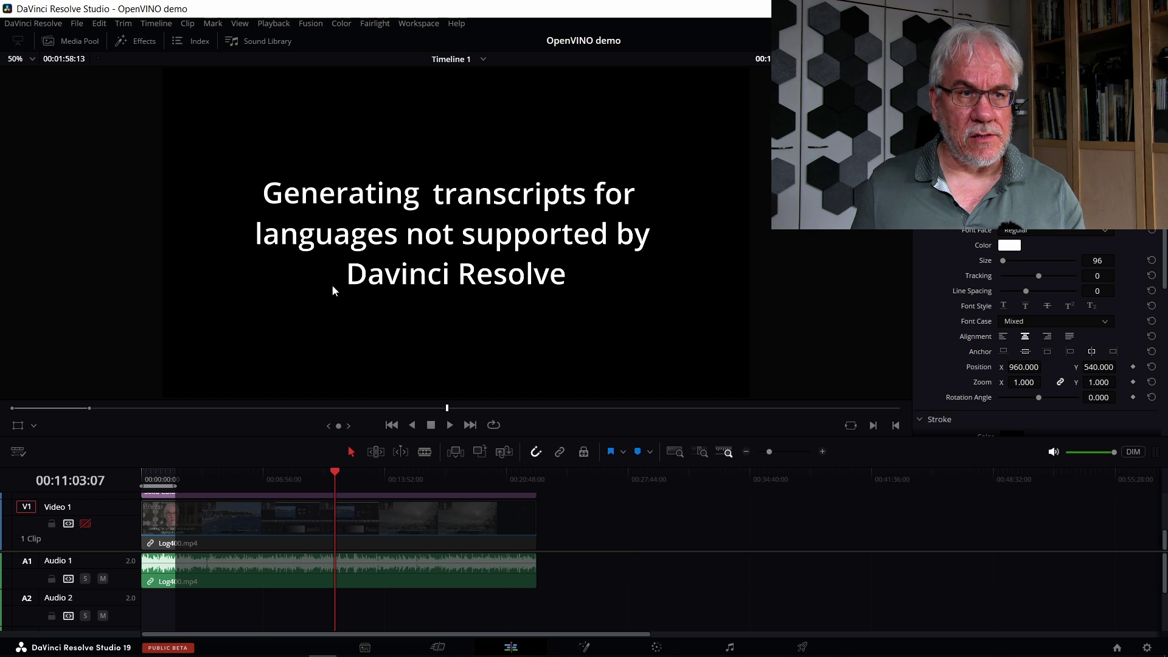
left_click(79, 40)
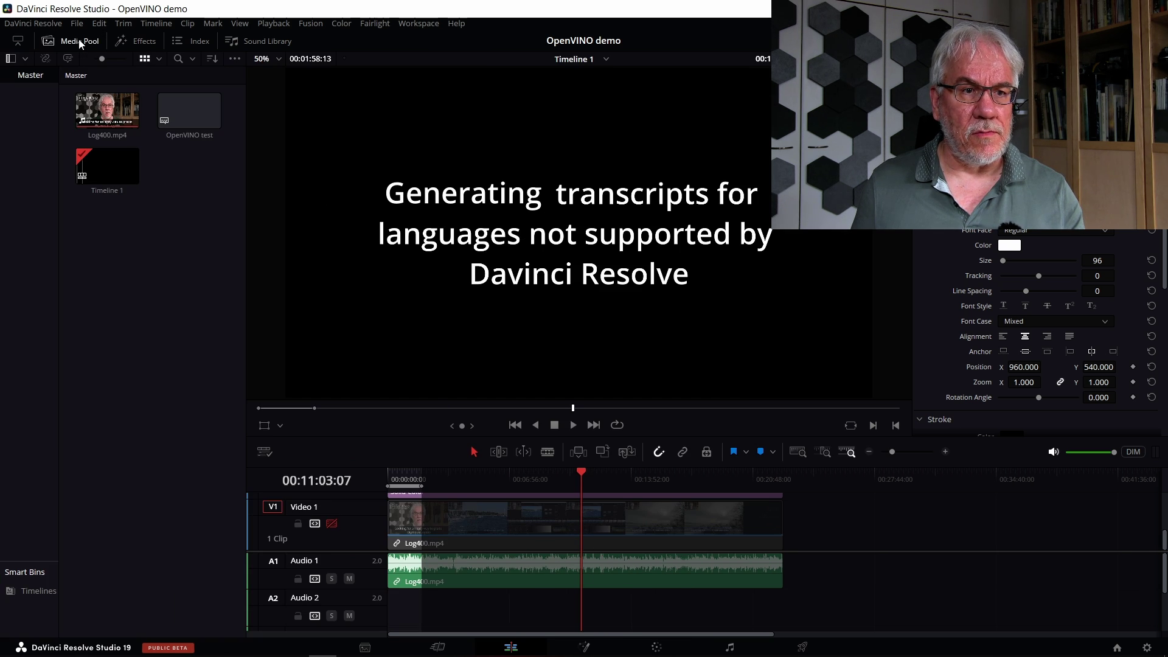
left_click(180, 107)
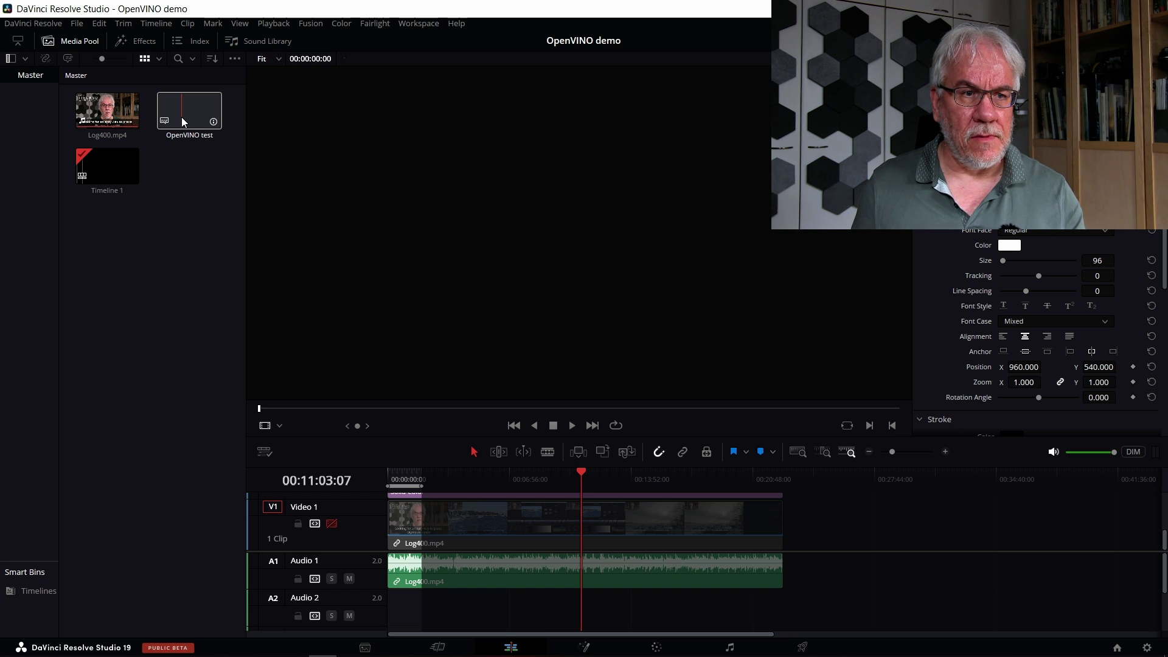
left_click_drag(181, 117, 400, 564)
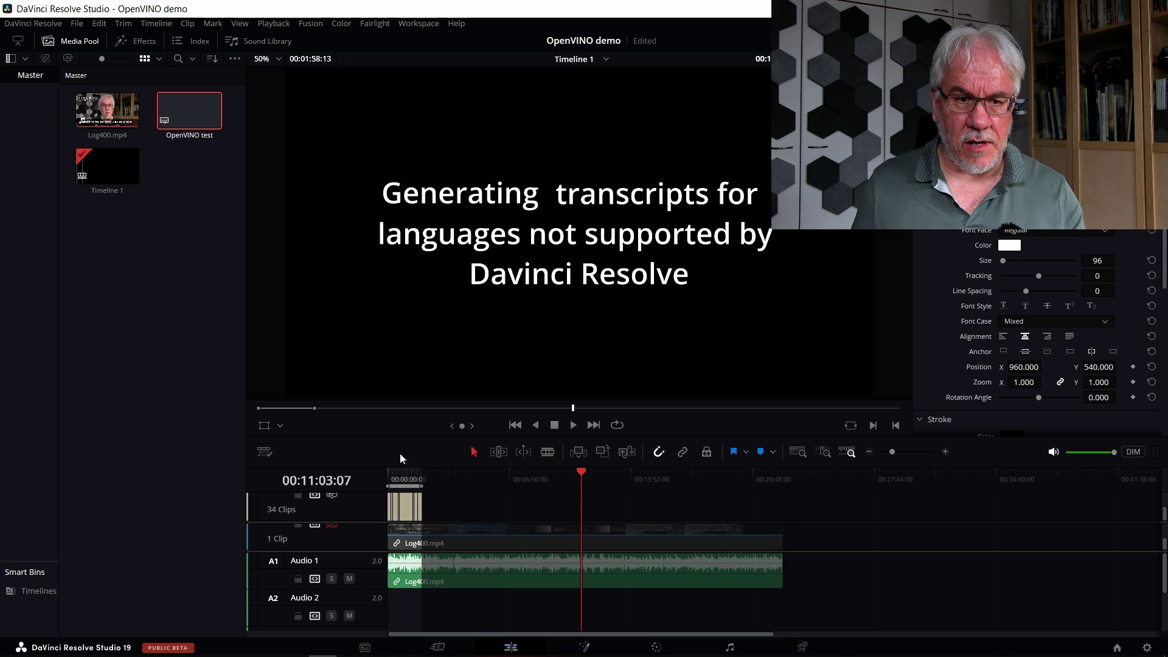
Step: Zoom into the timeline start and select the first caption clip
left_click(391, 472)
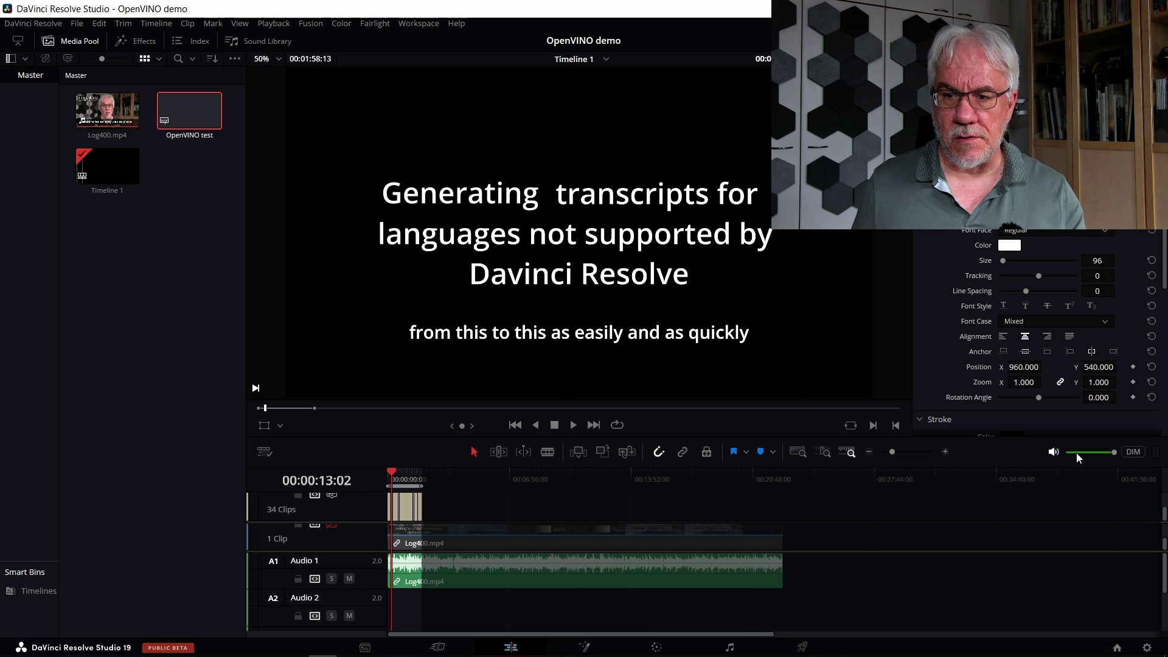
left_click(945, 452)
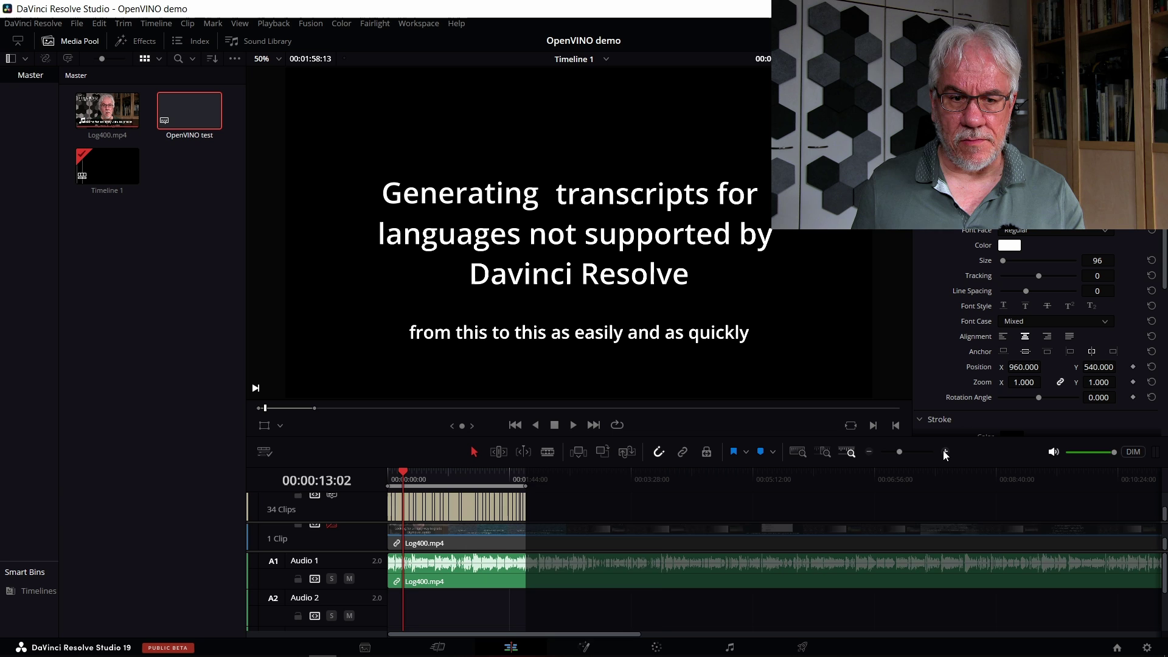
left_click(388, 475)
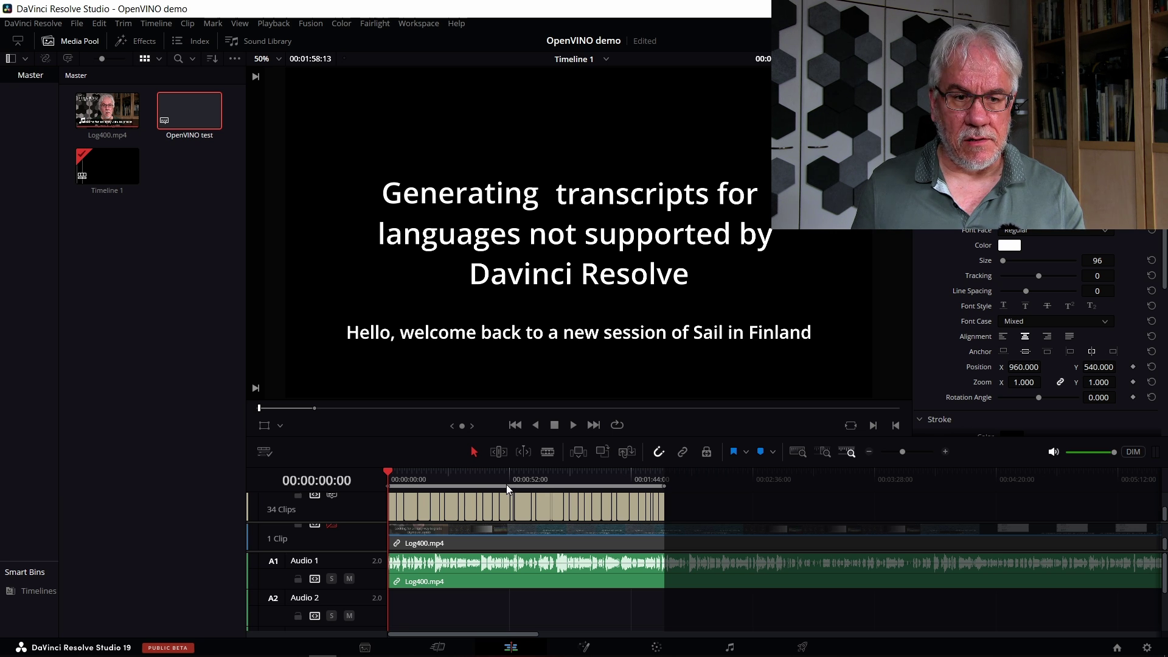
left_click(944, 451)
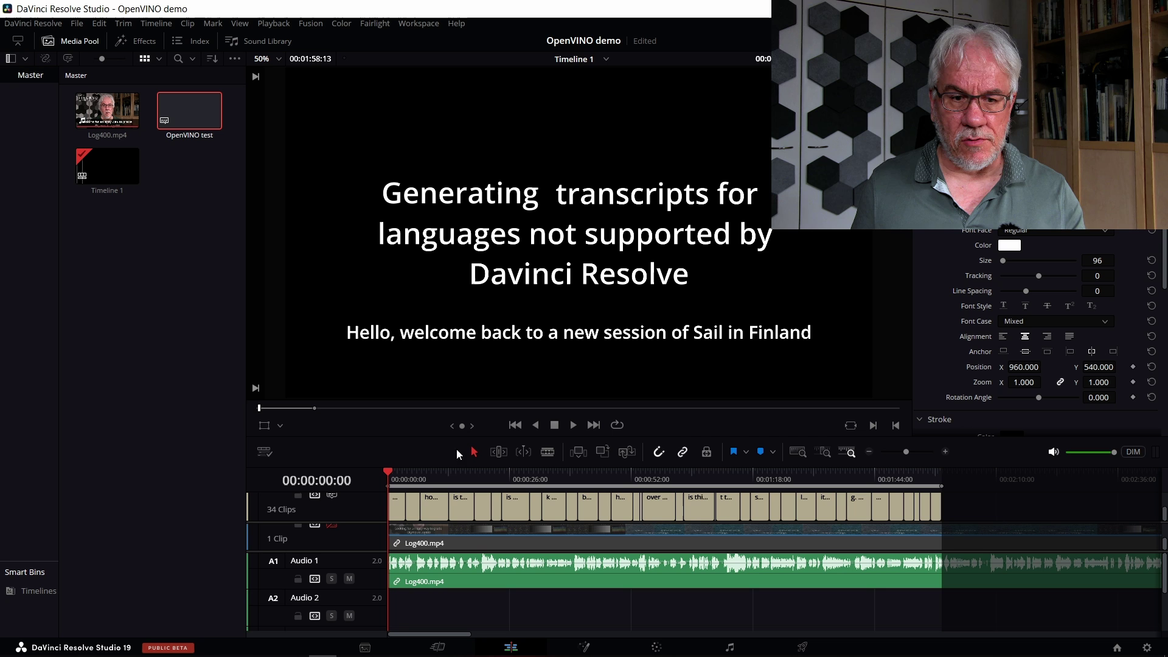
left_click(393, 513)
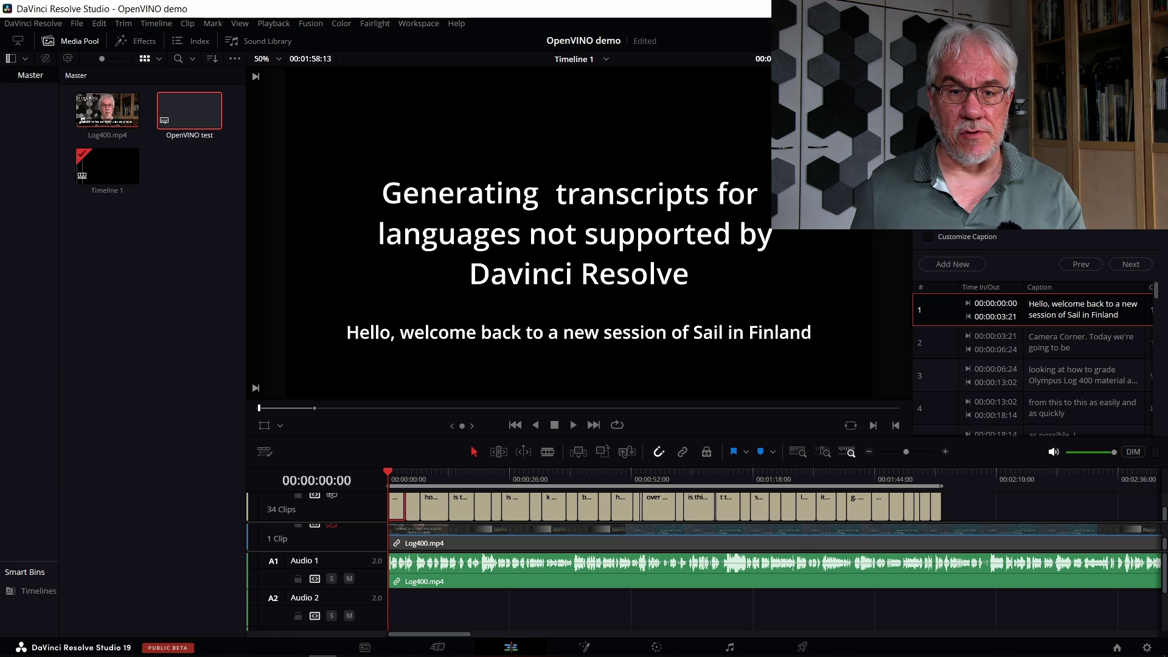
Step: Change caption 3's 'Log 400' to 'Log-400', then move on to caption 4
left_click(417, 514)
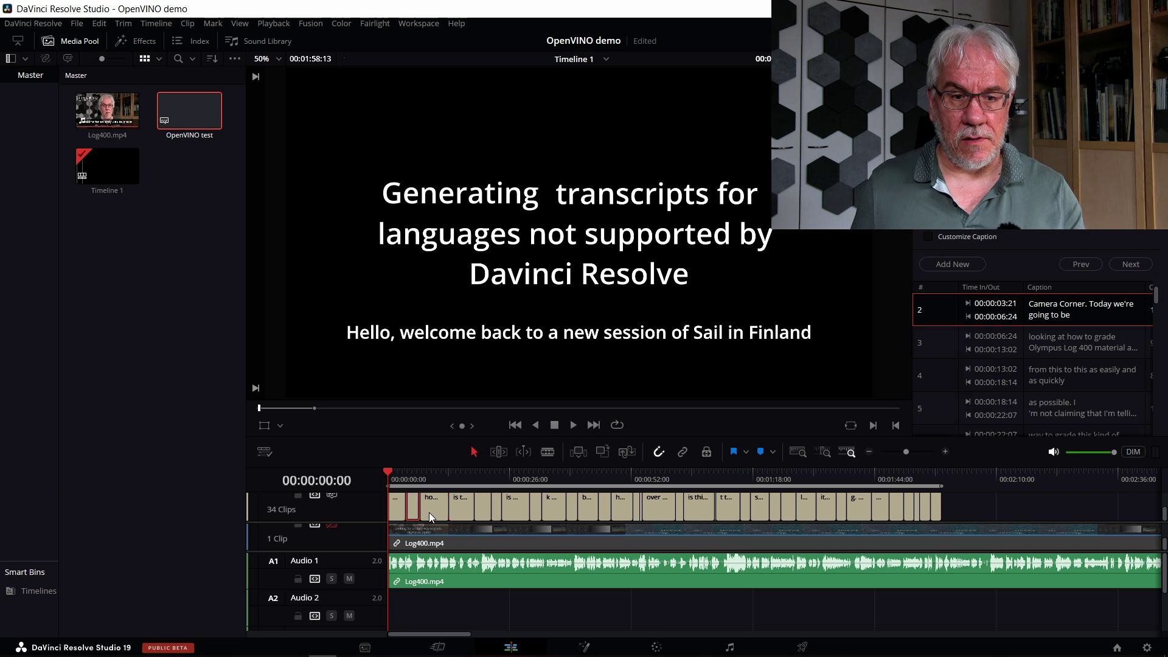
left_click(429, 512)
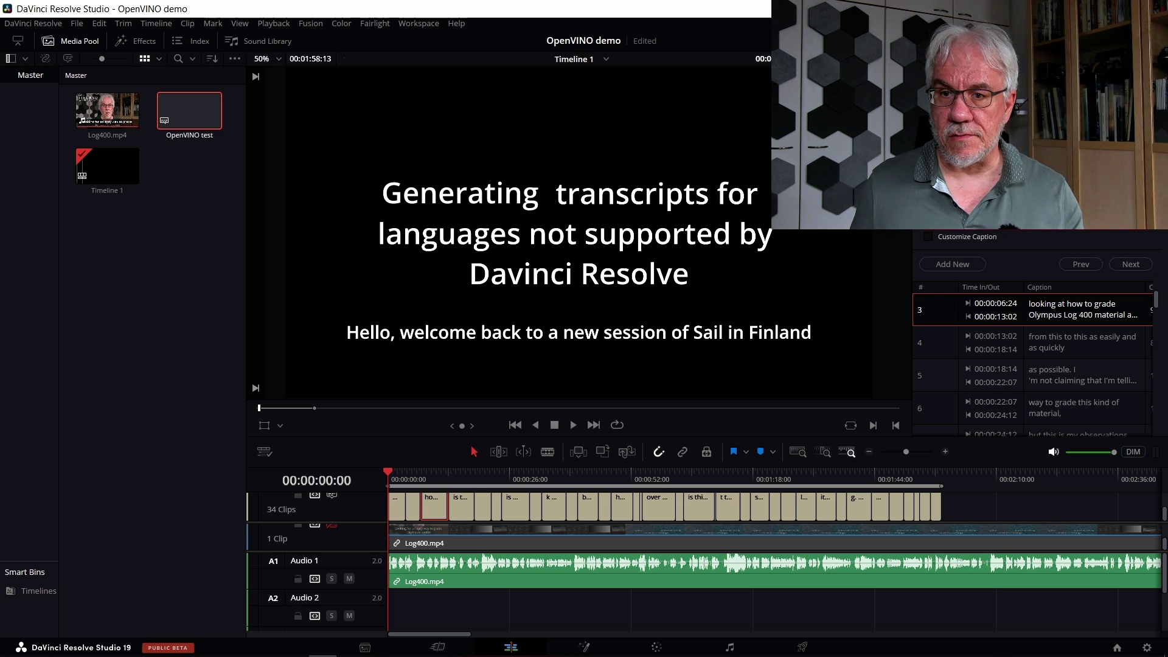
key("BackSpace")
type("-")
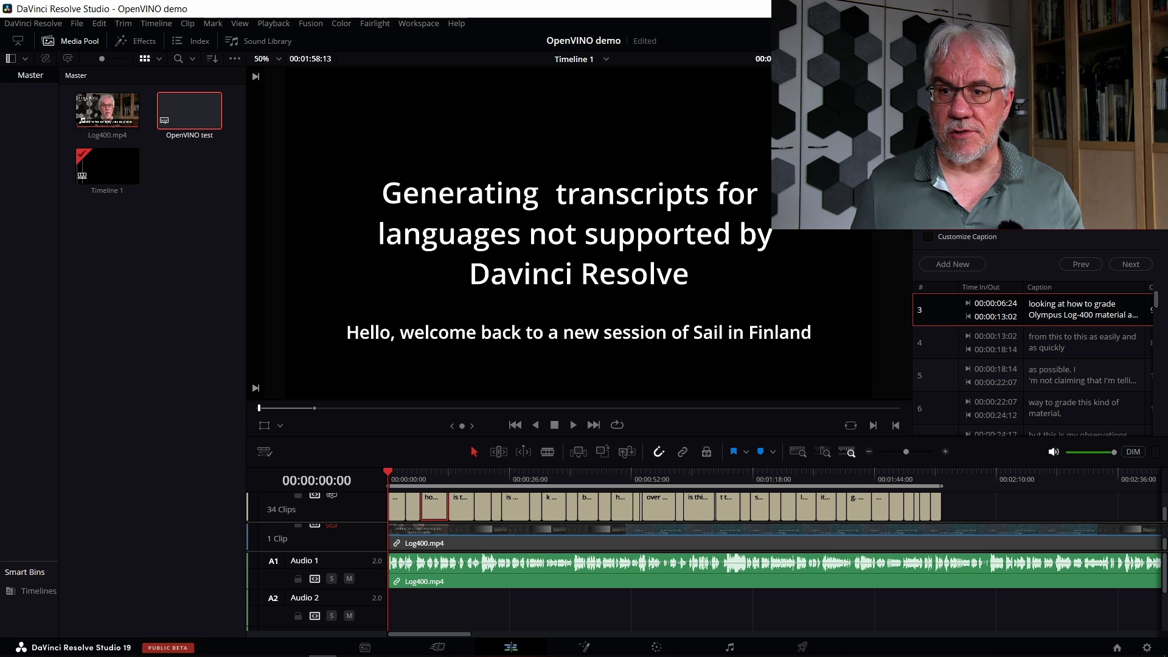
left_click(466, 507)
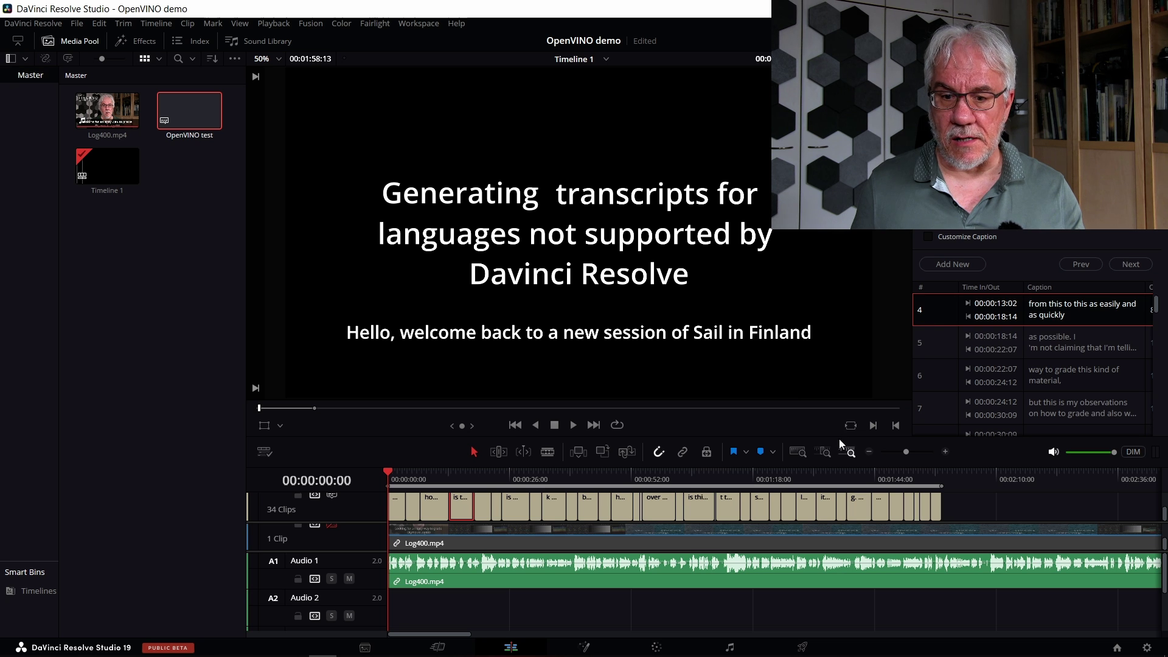
left_click(104, 123)
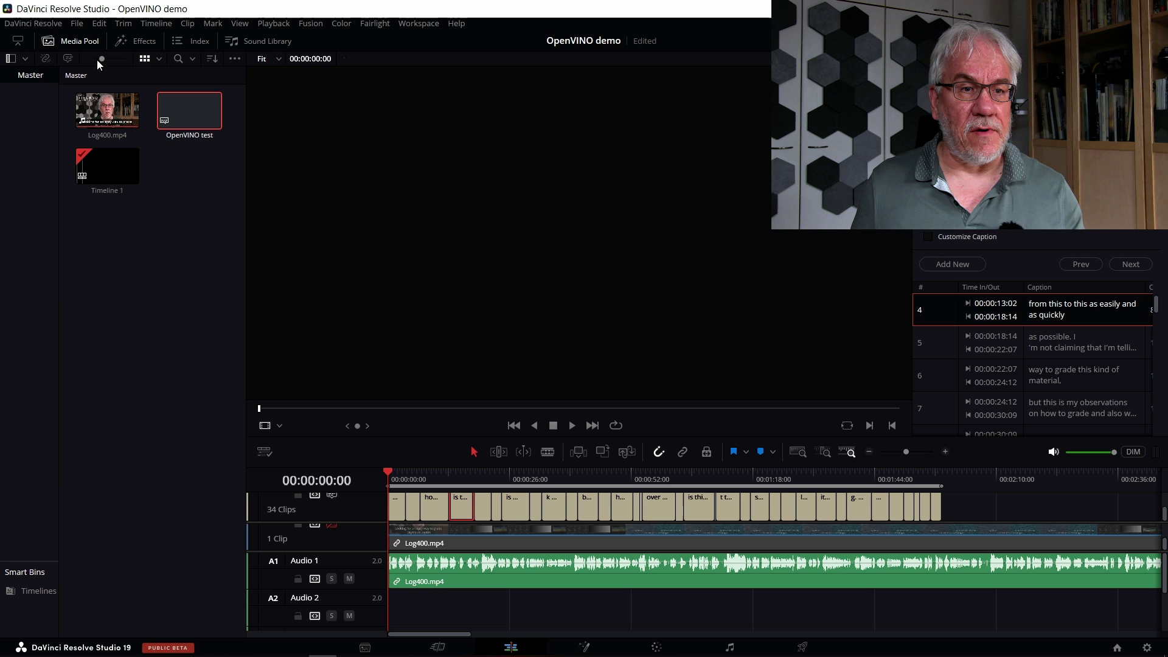
Step: Export the timeline subtitles via File > Export > Subtitle, saving them as English.srt
left_click(77, 24)
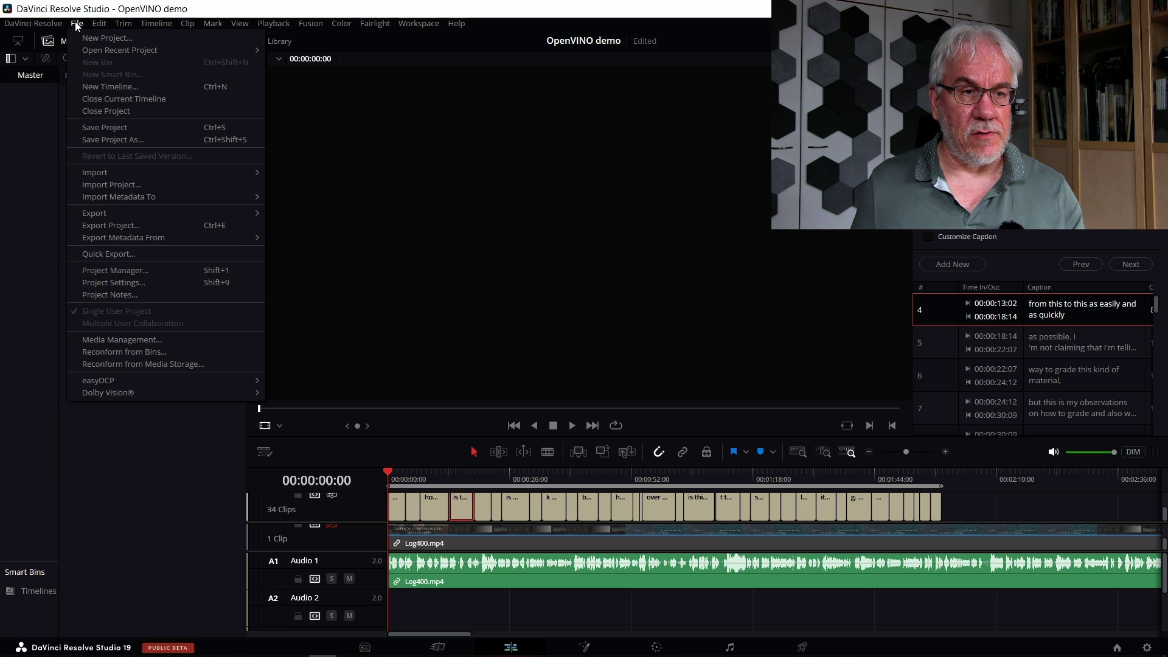
mouse_move(112, 214)
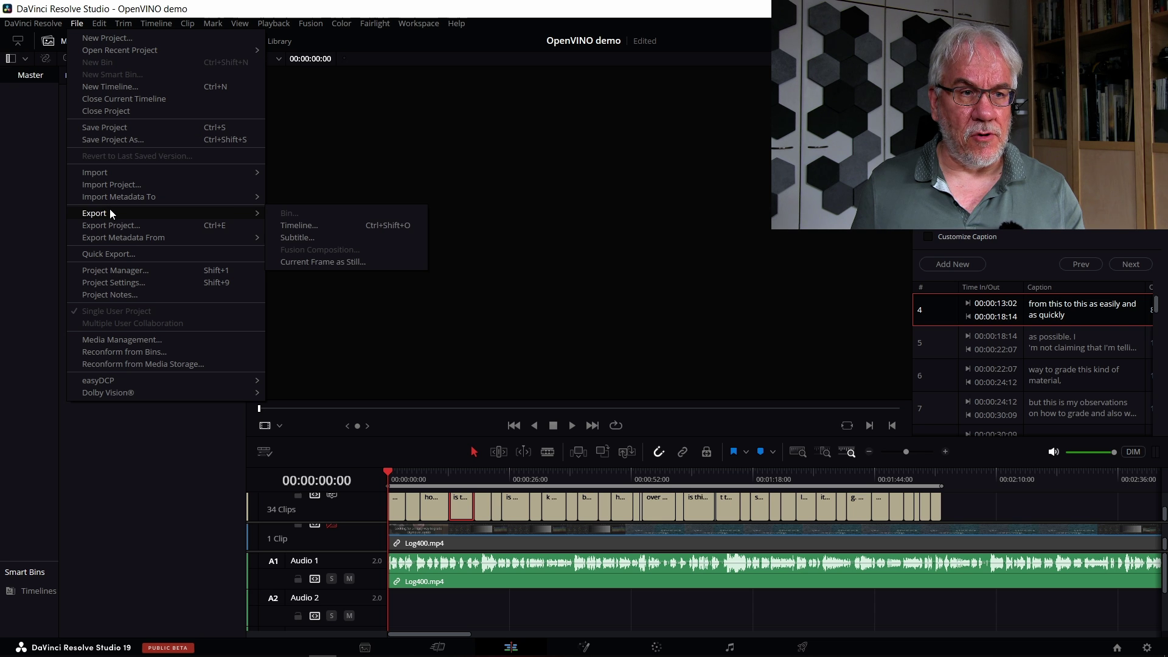
left_click(298, 237)
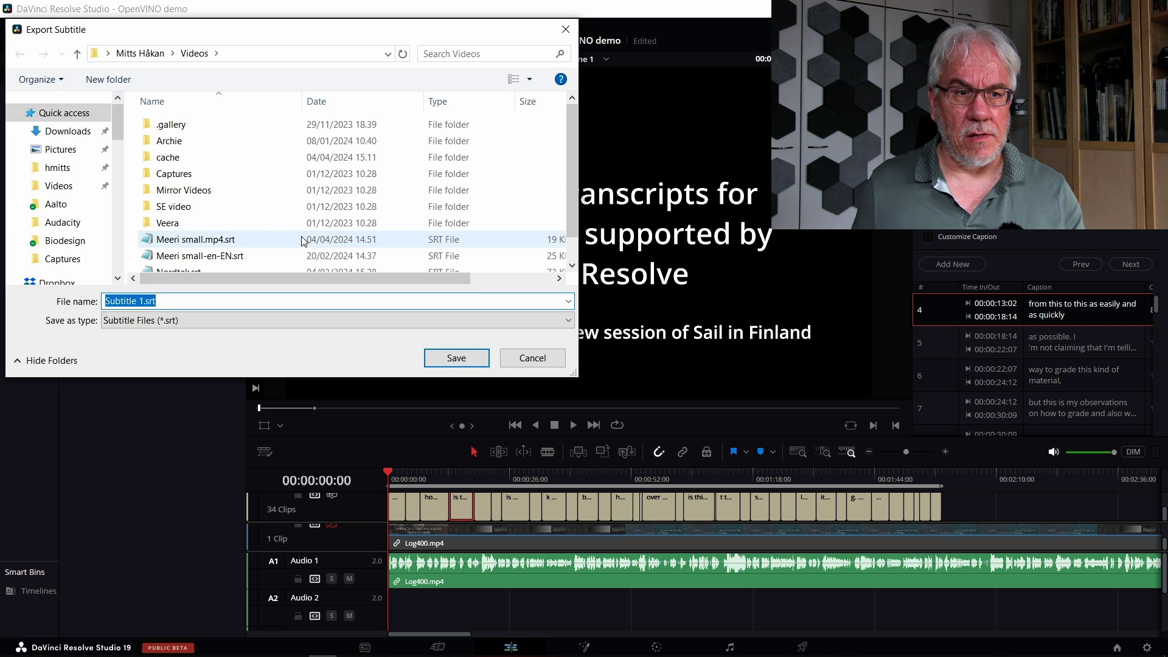
left_click(192, 302)
key("shift+Left")
key("shift+Left")
key("shift+Left")
key("shift+Left")
key("shift+Left")
key("shift+Left")
key("shift+Left")
key("shift+Left")
key("shift+Left")
key("shift+Left")
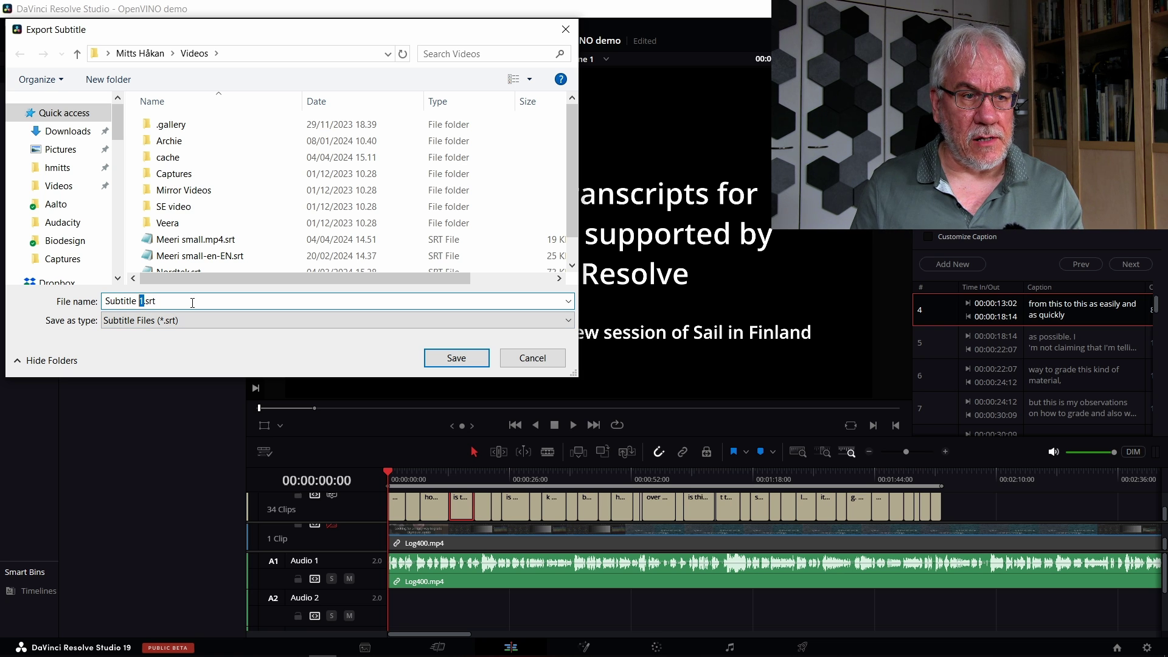
type("English")
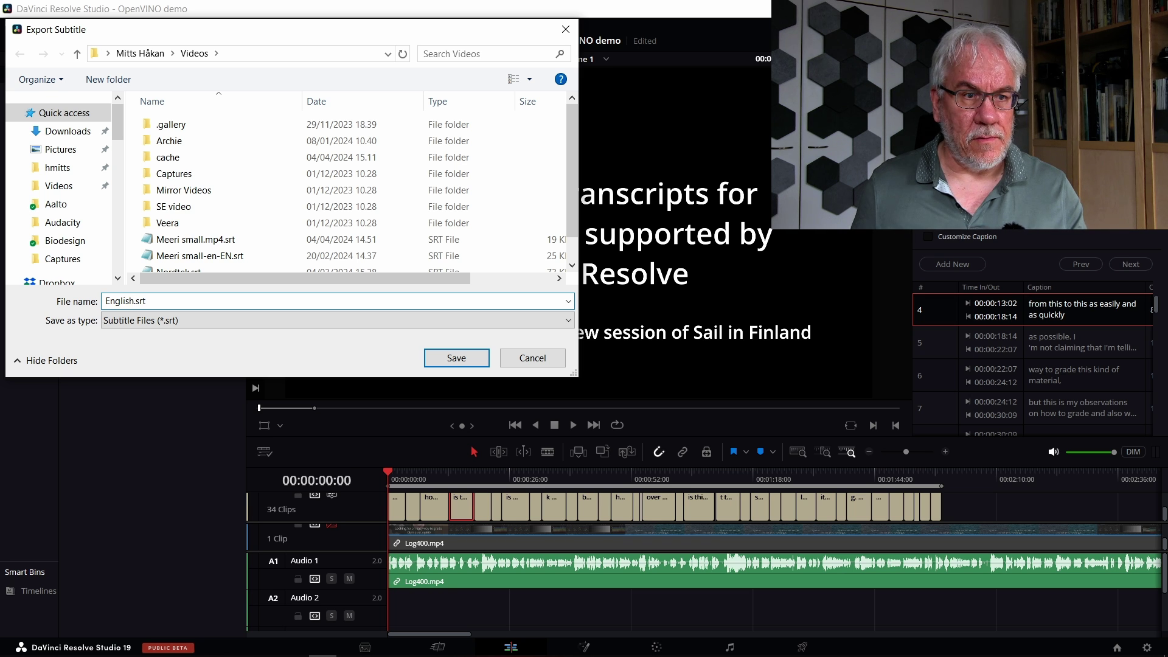
left_click(465, 358)
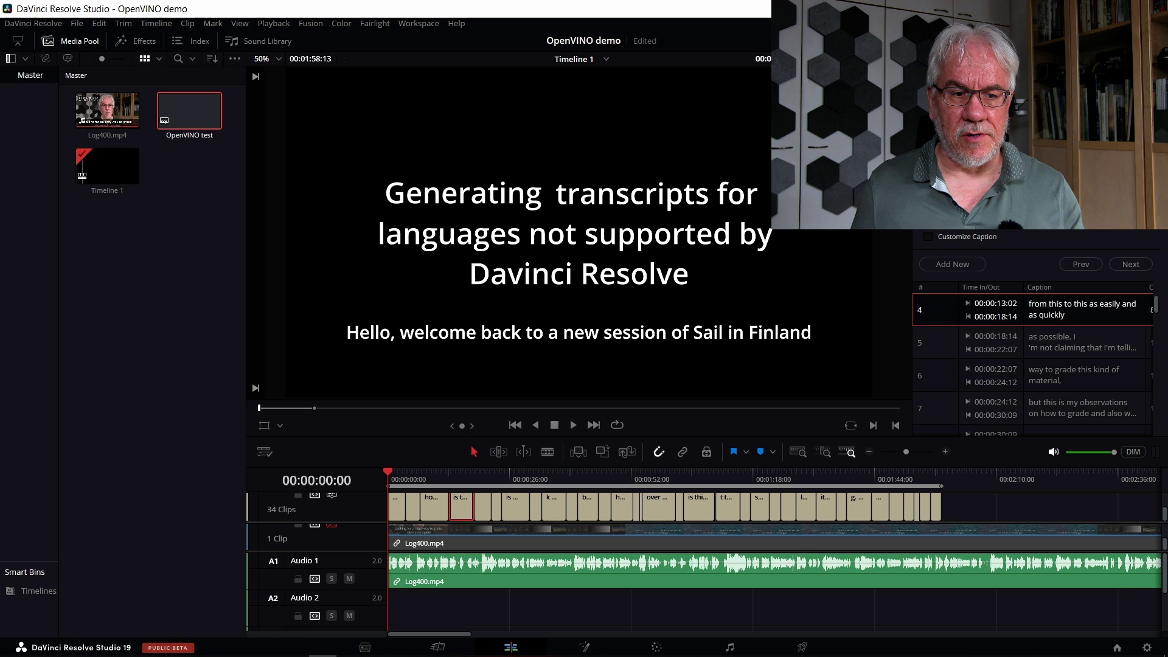
mouse_move(326, 636)
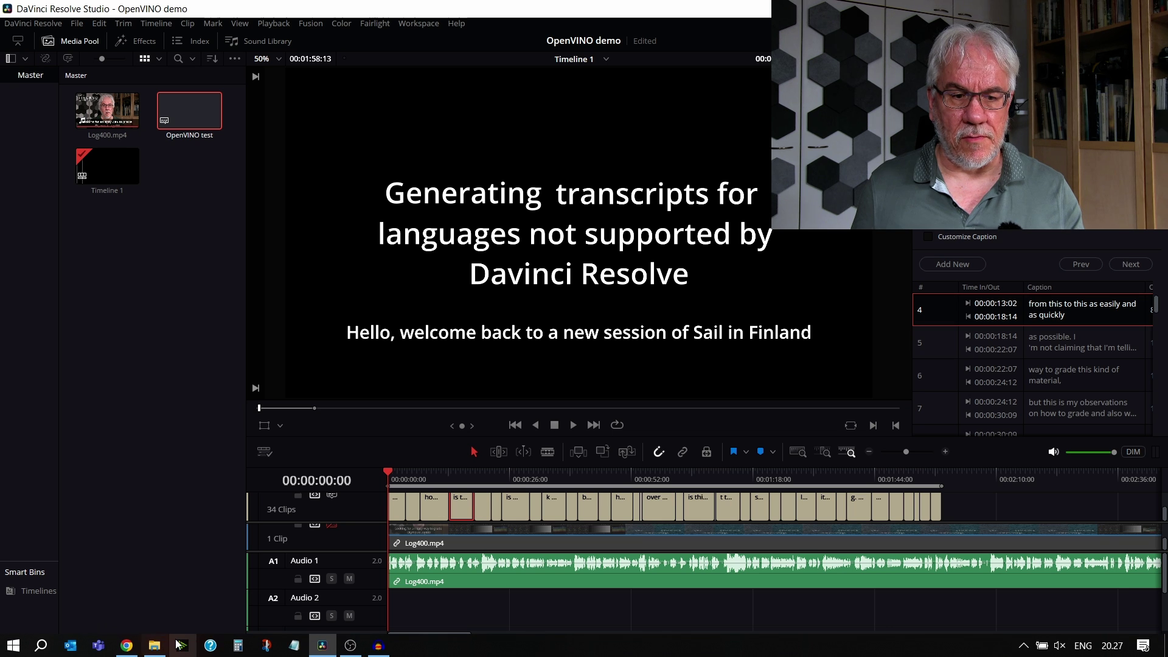
Step: Return to Audacity, select the audio track and reopen Whisper Transcription in translate mode
left_click(377, 646)
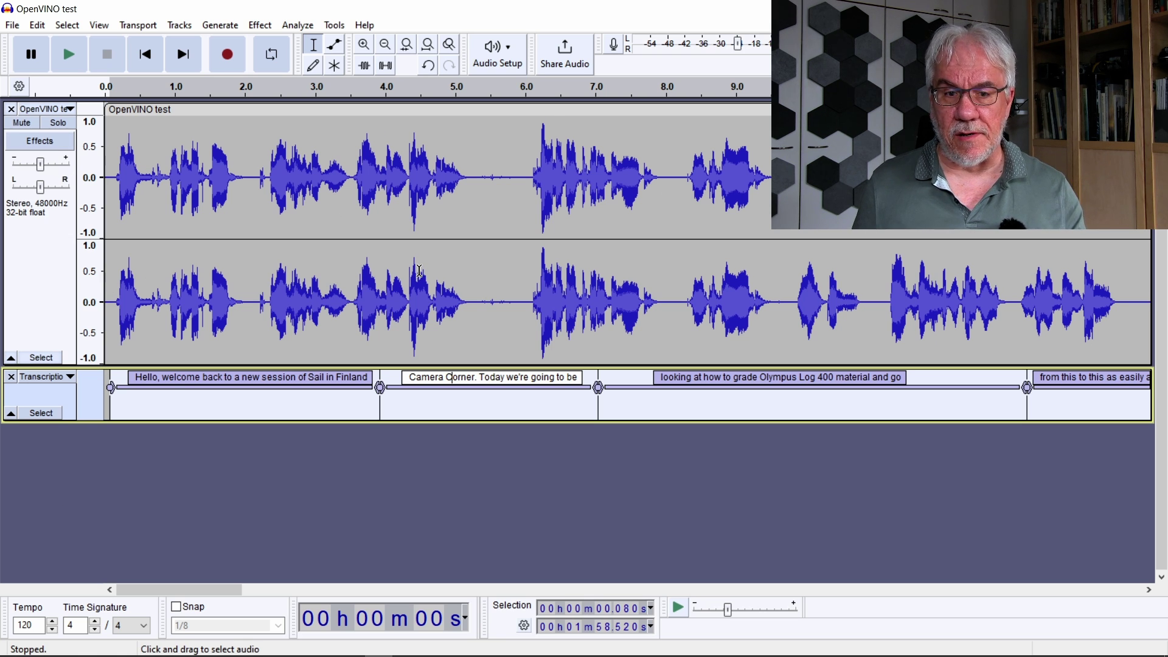
left_click(20, 269)
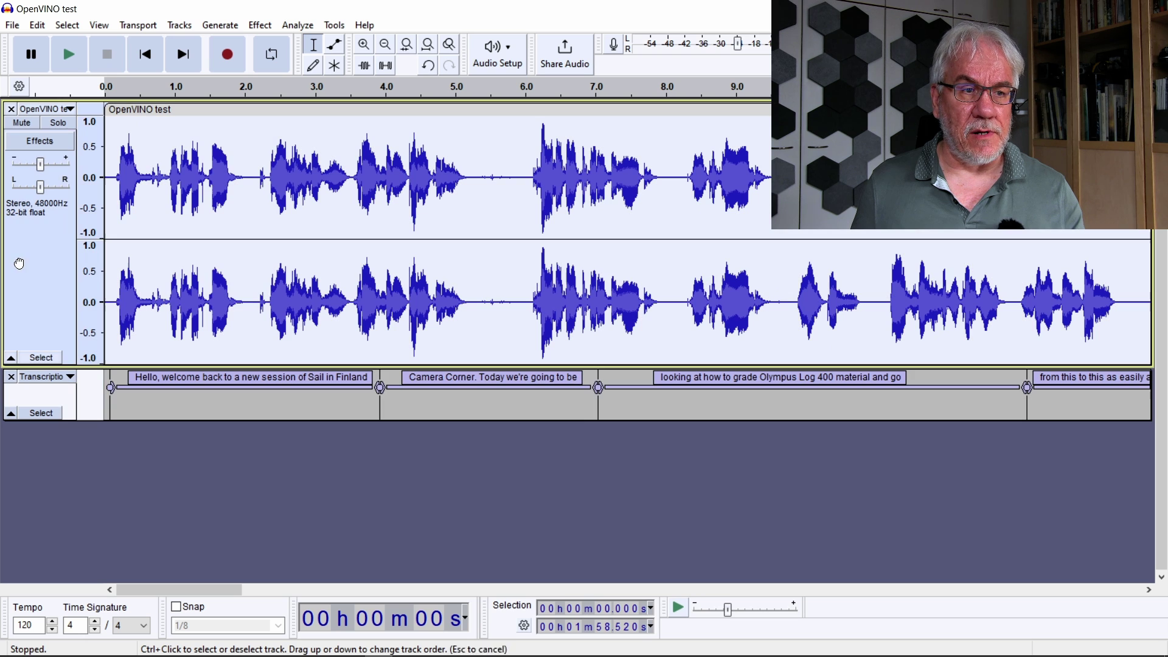
left_click(286, 25)
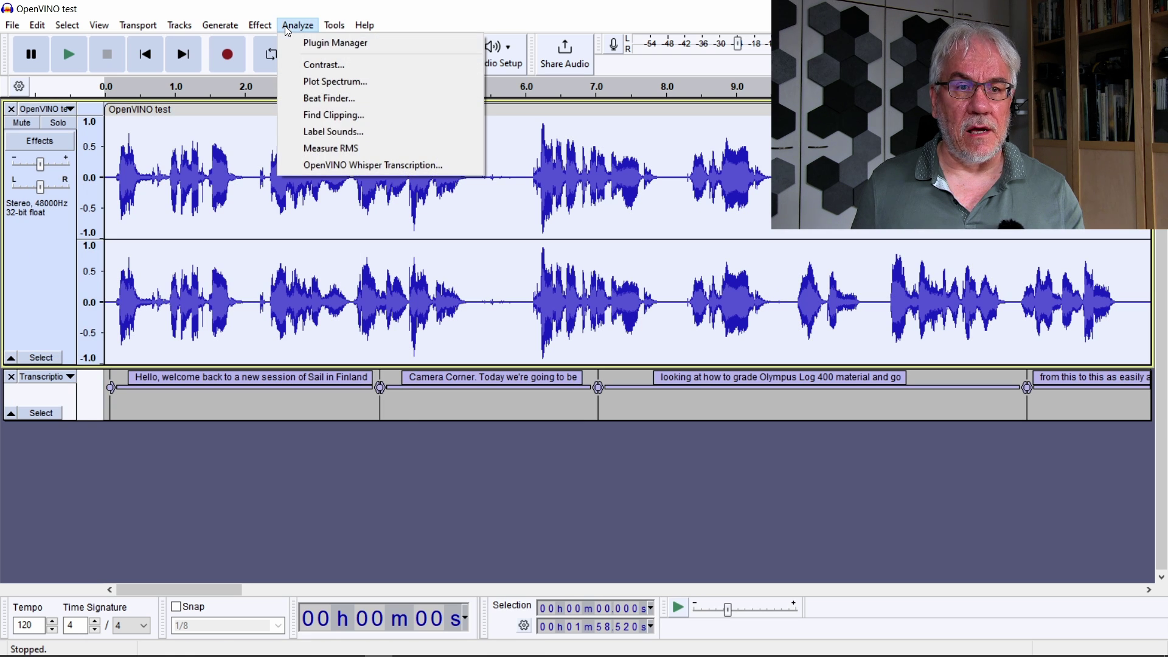
left_click(350, 165)
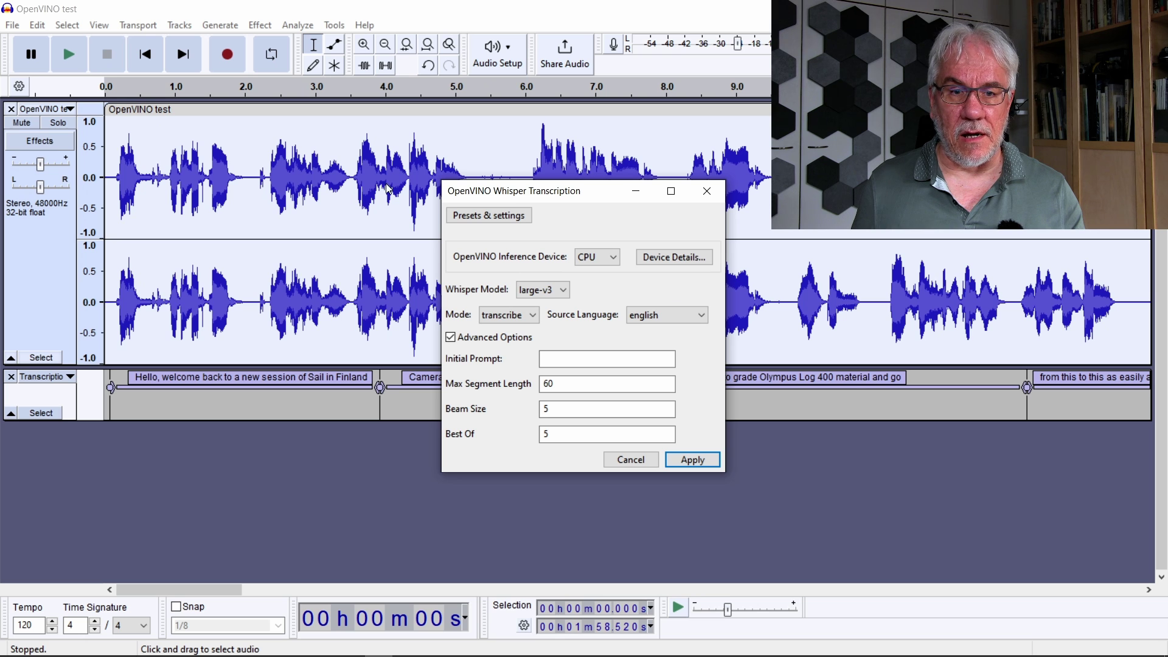
left_click(518, 316)
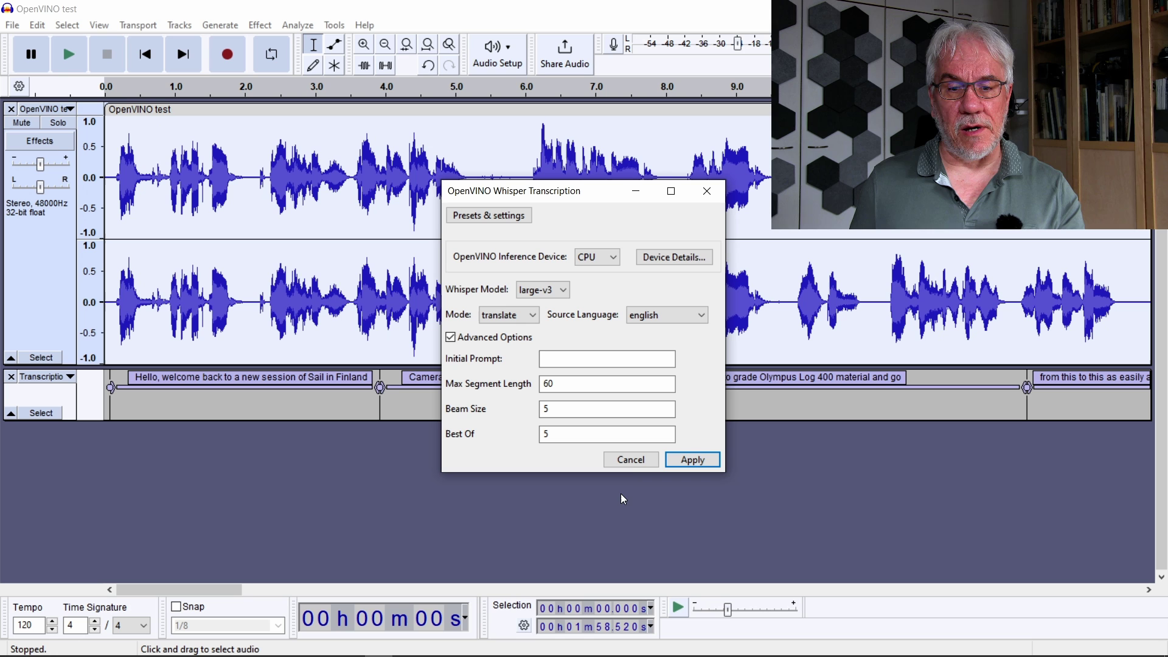
left_click(632, 464)
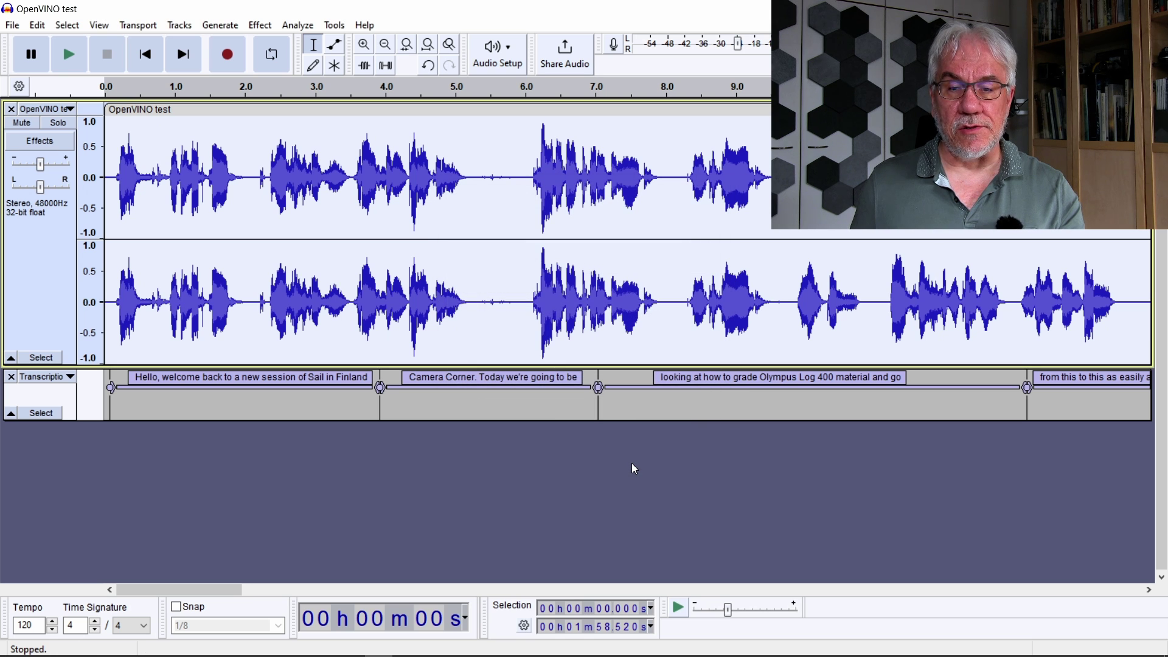